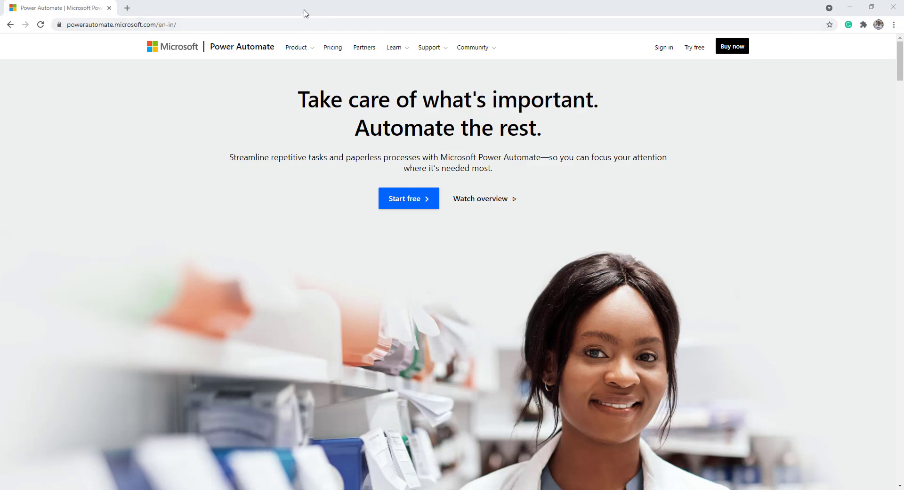
Load an.algomojo.com in a new browser tab
left_click(127, 8)
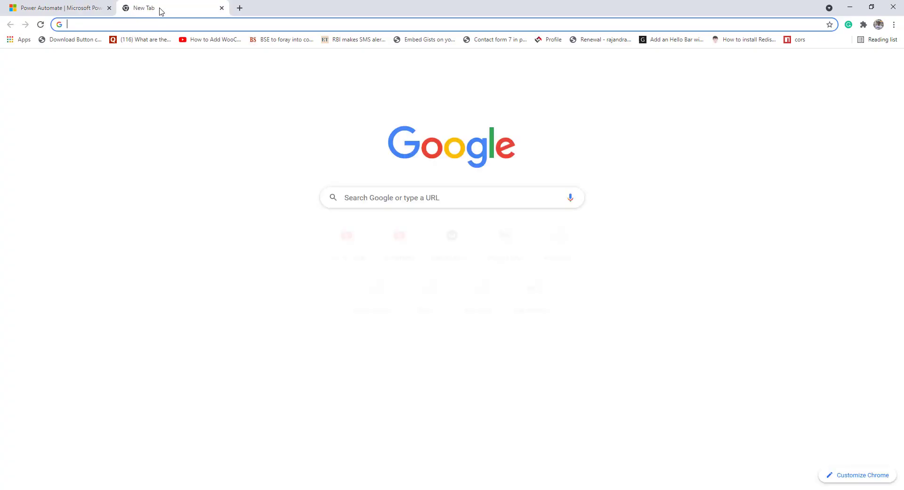
type("an")
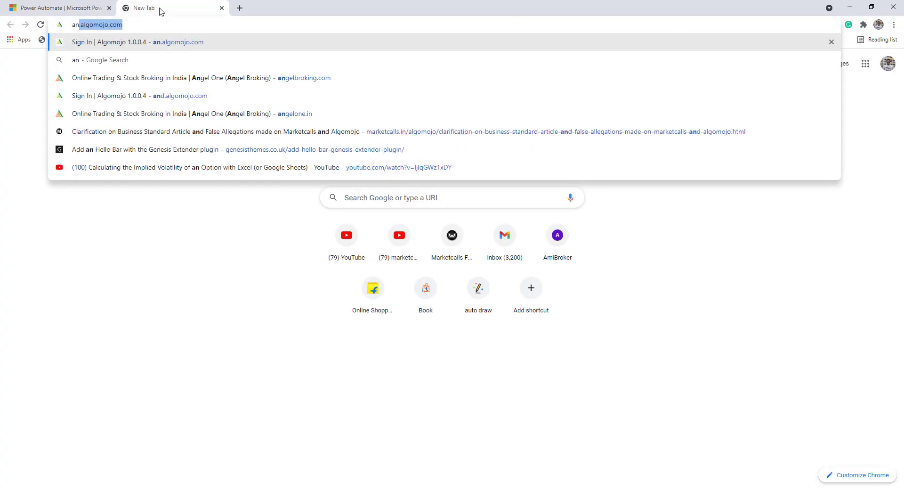
key("Return")
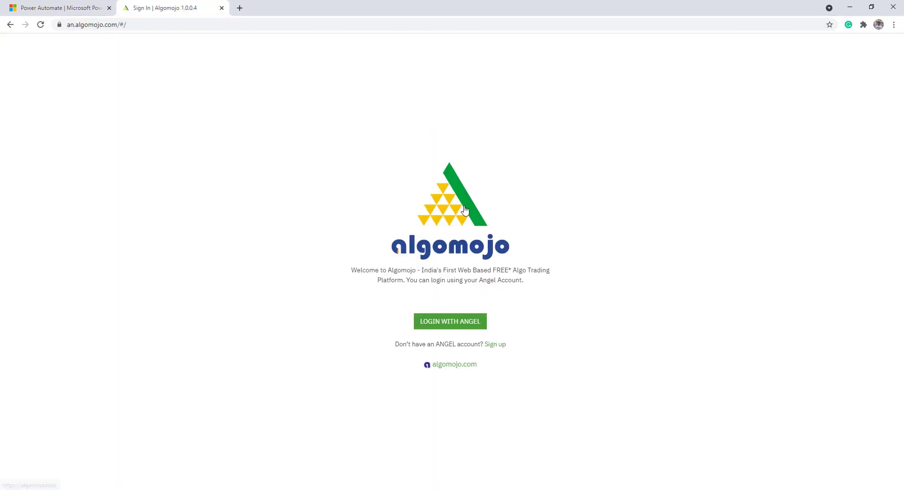
Sign in to Algomojo with Angel One using the saved login to reach the dashboard
left_click(440, 326)
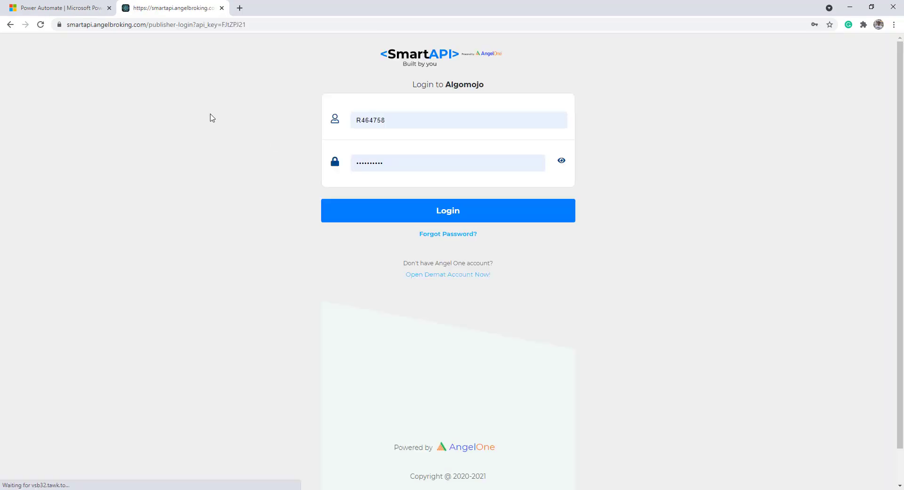
left_click(186, 27)
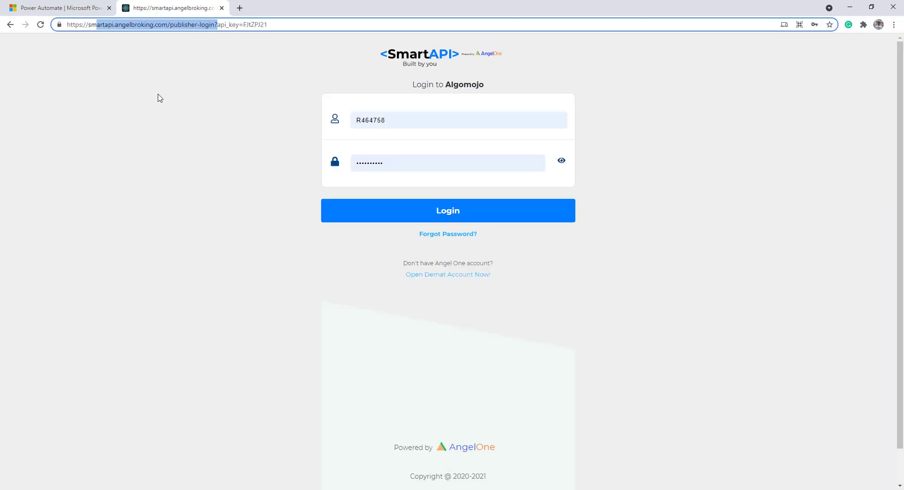
left_click(151, 112)
left_click(398, 120)
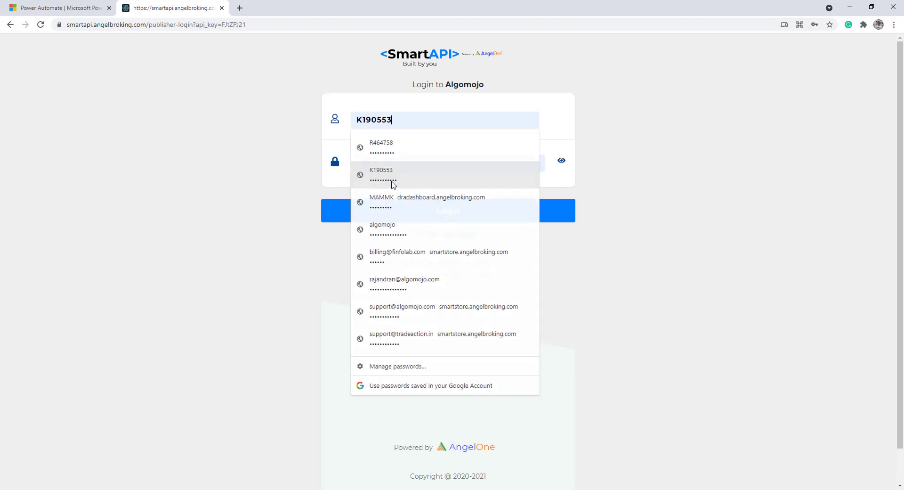
left_click(378, 181)
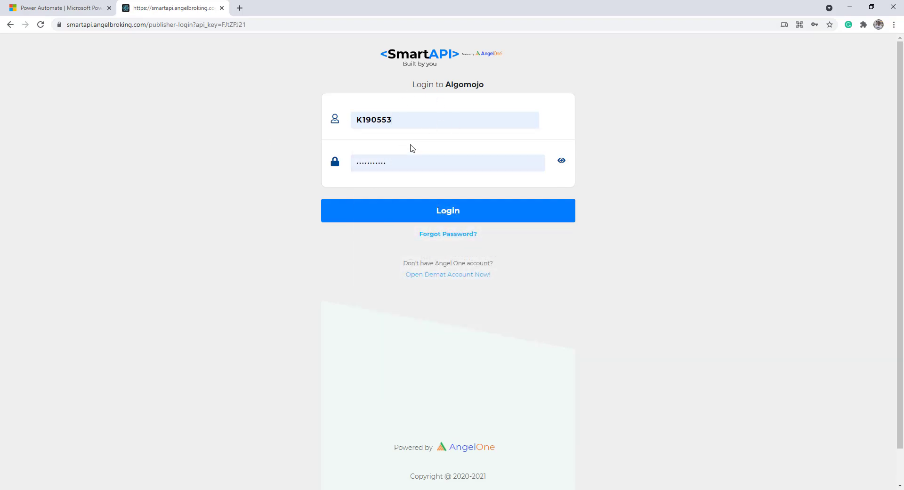
left_click(429, 210)
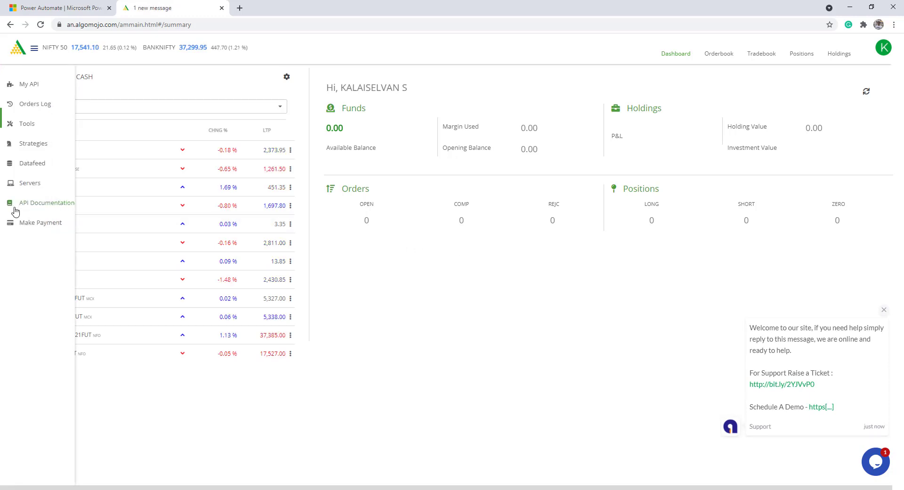
Open the Feed API documentation and review its request example, including the symboltoken line
left_click(30, 204)
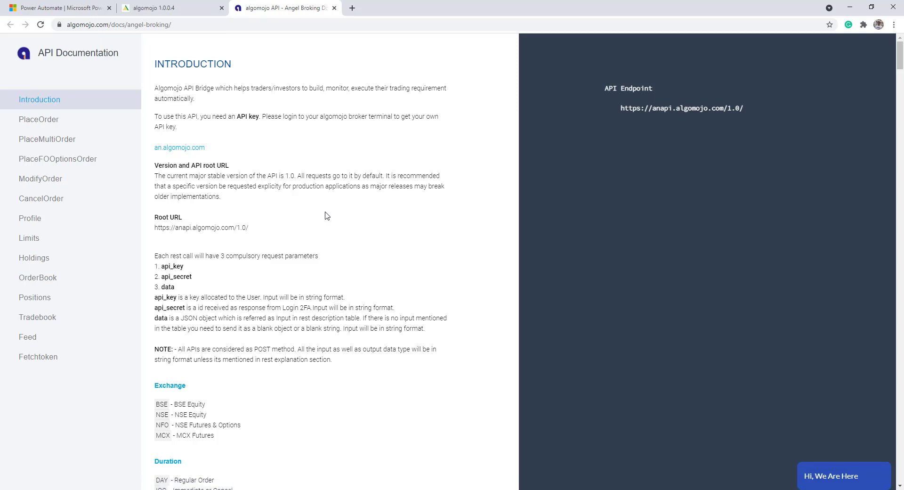
left_click(27, 338)
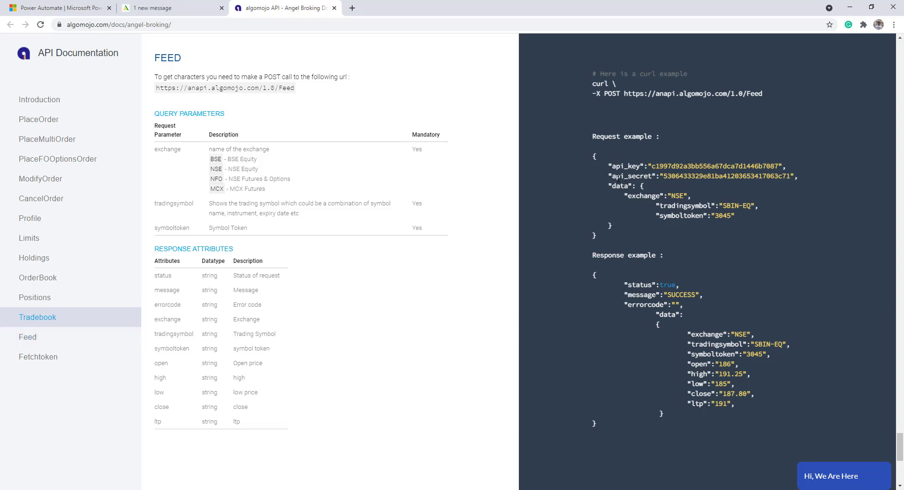
left_click_drag(593, 155, 701, 245)
left_click(666, 217)
left_click_drag(657, 216, 748, 218)
left_click(752, 214)
Review the Feed response example JSON and its data fields
left_click_drag(599, 255, 663, 415)
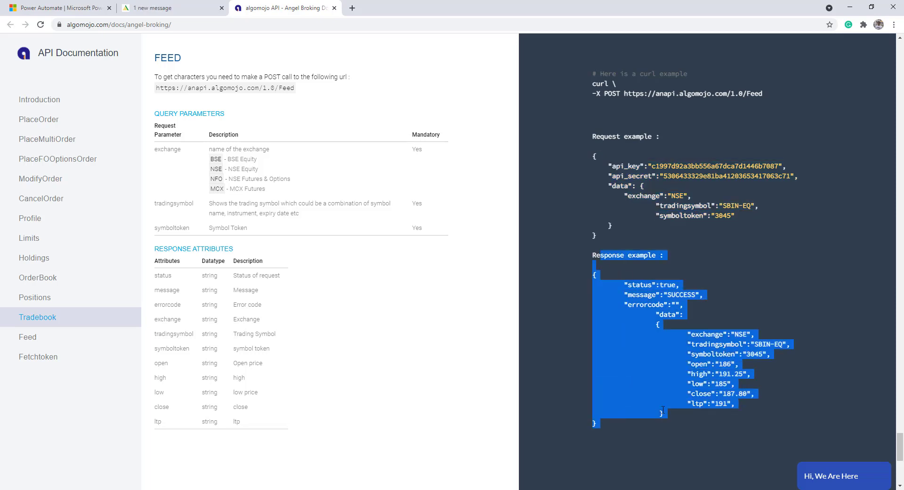
left_click(615, 281)
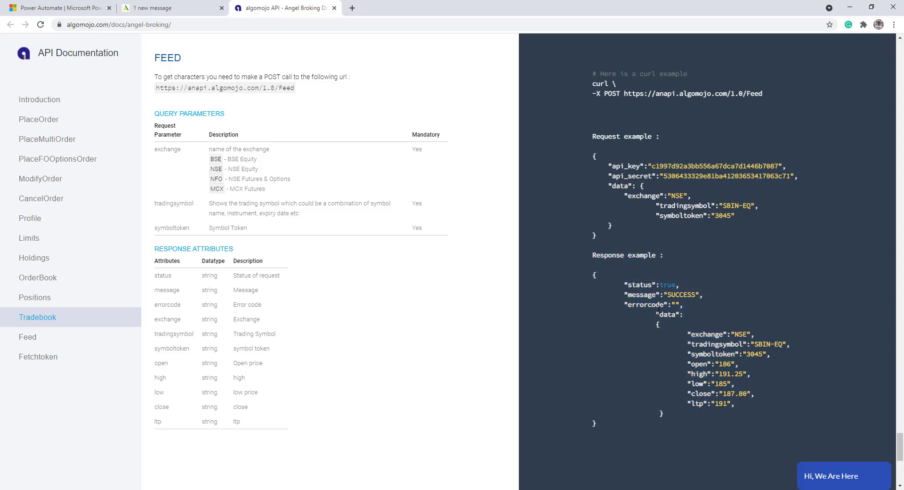
left_click_drag(686, 352, 742, 405)
left_click(741, 405)
Open india.flow.microsoft.com/en-us/ in a new tab to load the Power Automate home page
left_click(352, 8)
type("india")
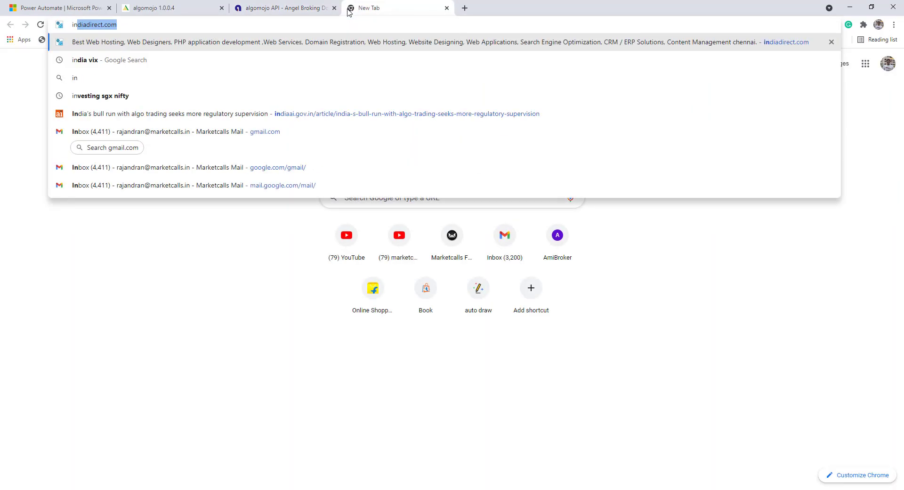
type(".f")
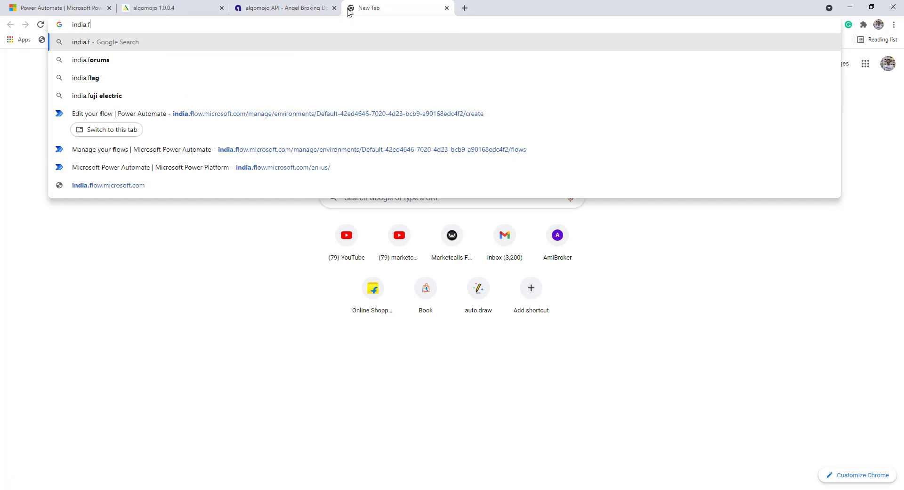
key("Down")
key("Down")
key("Down")
key("Down")
key("Down")
key("Down")
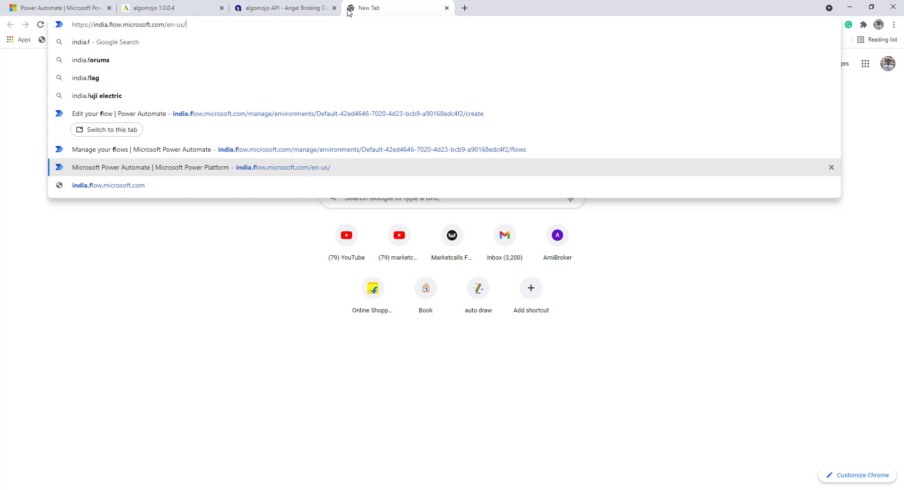
key("Return")
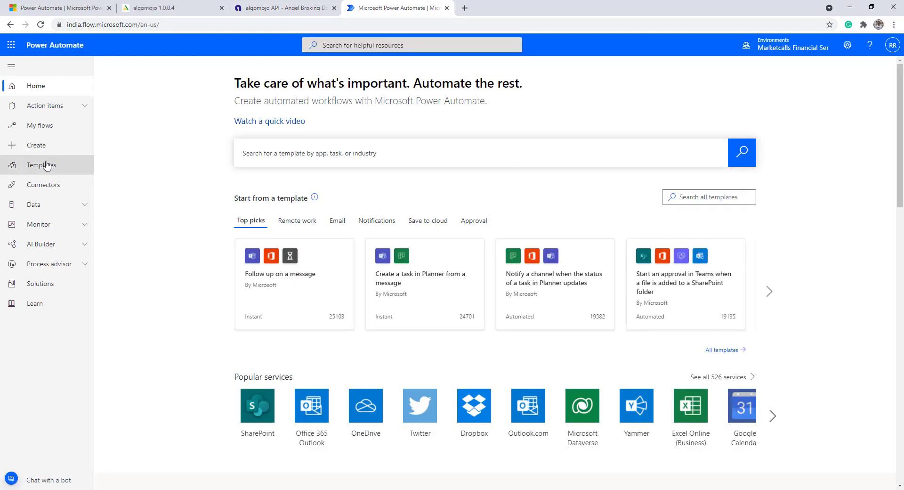
From the Create page, choose Scheduled cloud flow
left_click(32, 146)
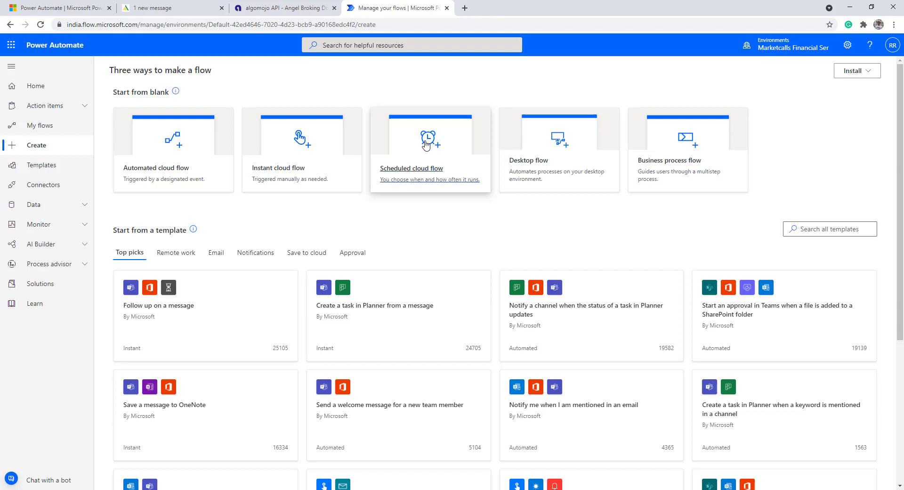
left_click(426, 144)
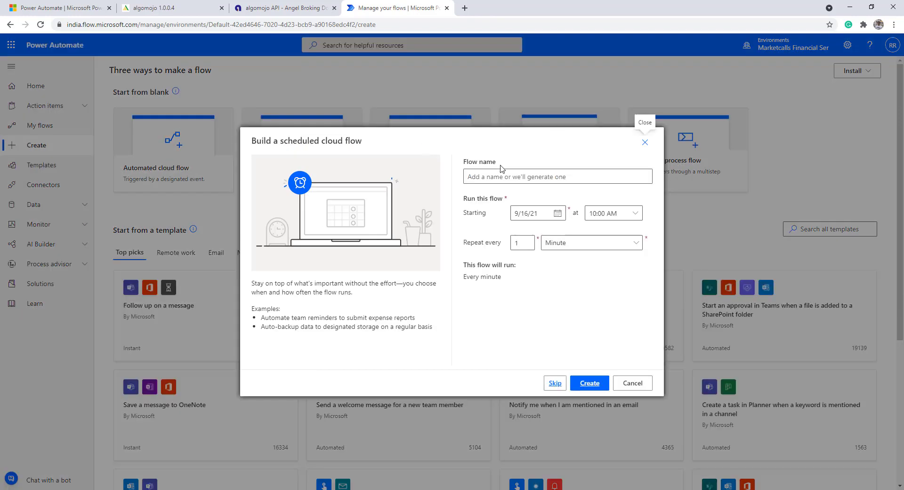
Create the flow 'Angel Broking Account to Twitter Message' repeating every 5 minutes from 11:45 AM
left_click(497, 174)
type("Angel")
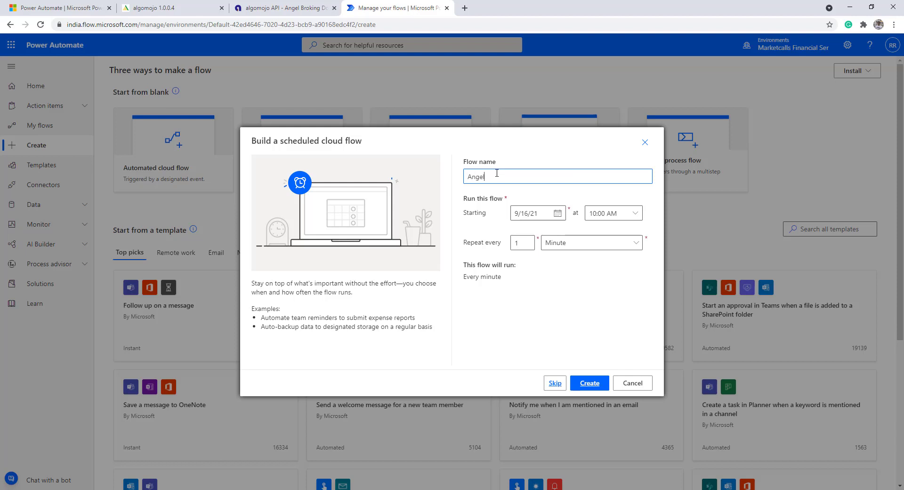
type(" Broking Account to Twitter Message")
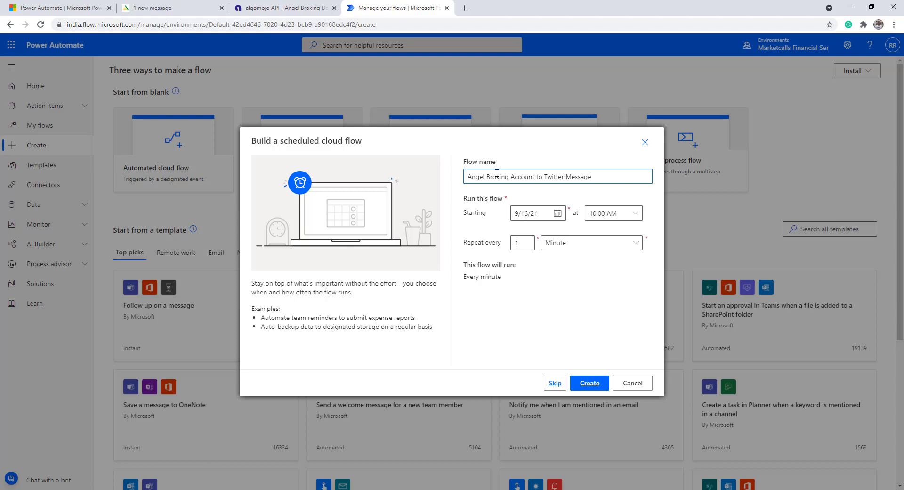
double_click(525, 243)
type("5")
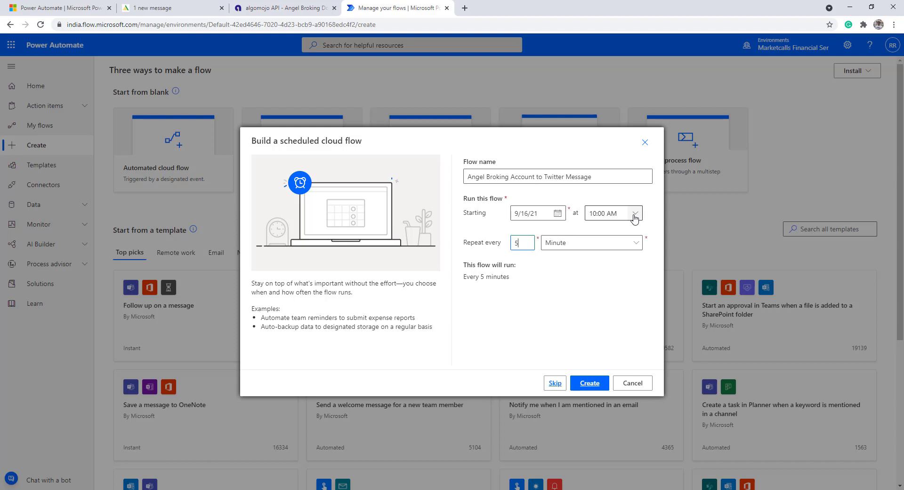
left_click(595, 215)
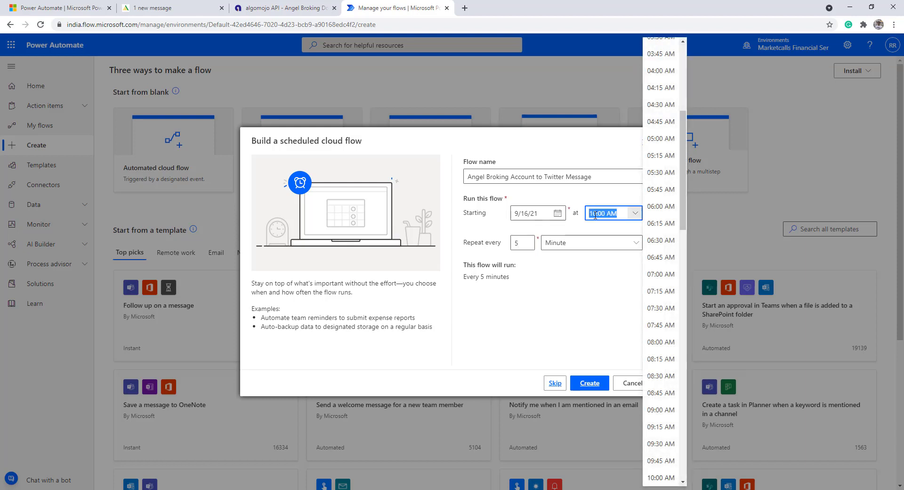
type("11")
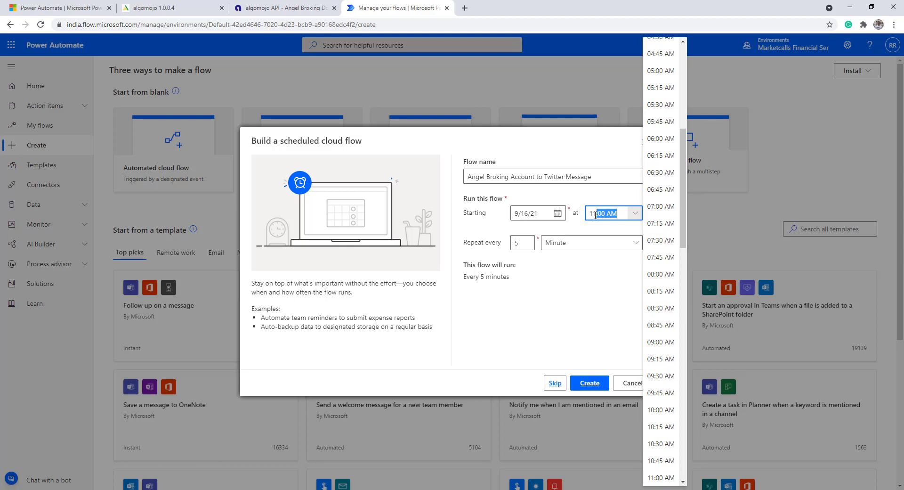
left_click_drag(683, 222, 683, 266)
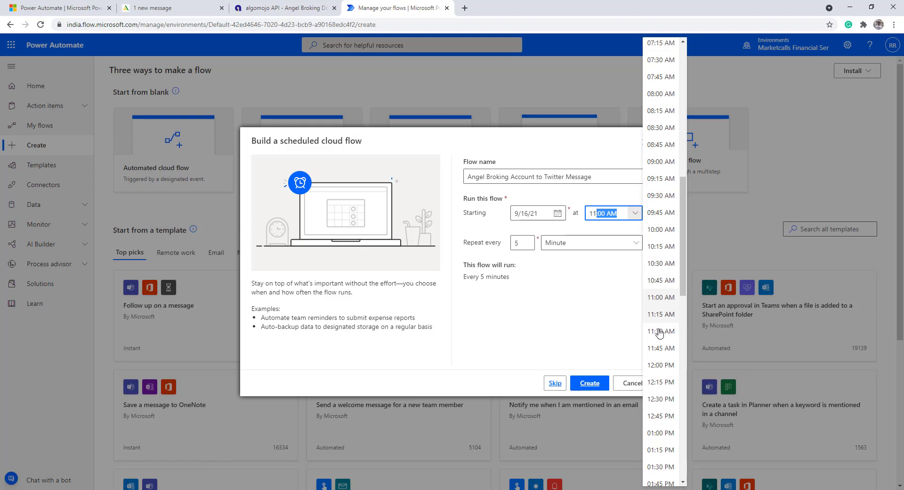
left_click(661, 349)
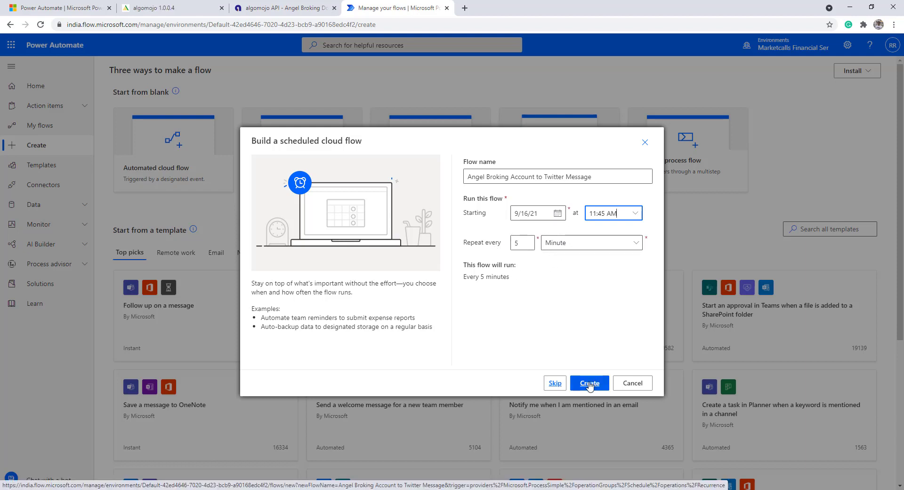
left_click(589, 383)
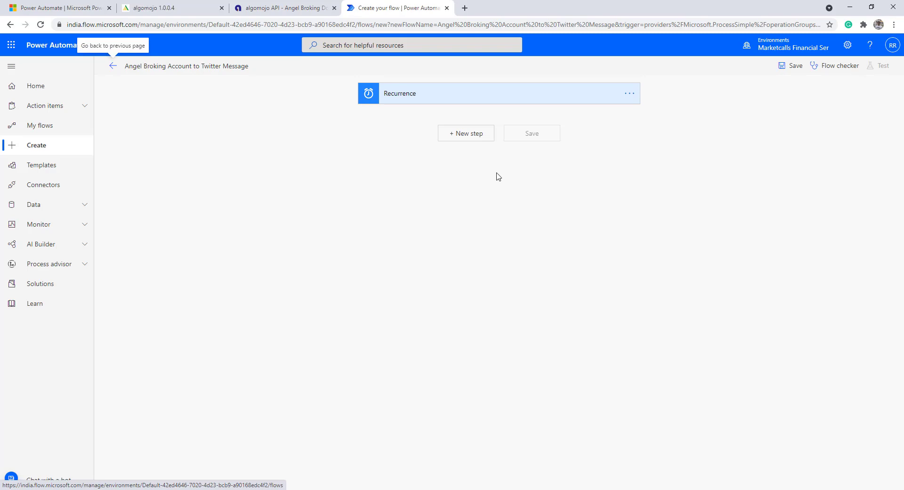
Add an HTTP action below Recurrence via an 'http' search
left_click(468, 138)
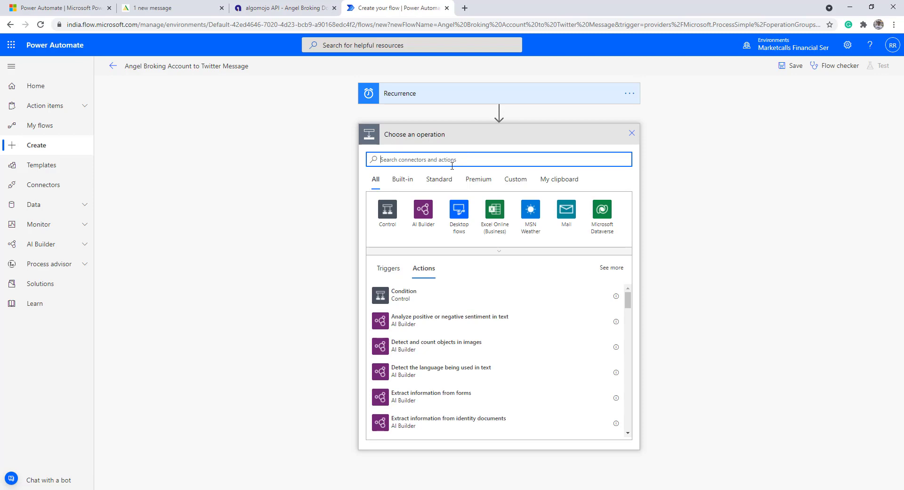
type("http")
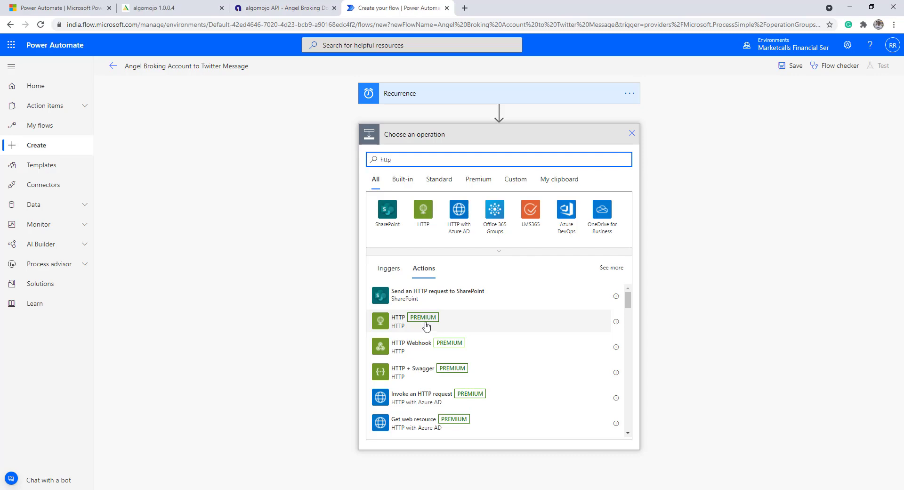
left_click(426, 325)
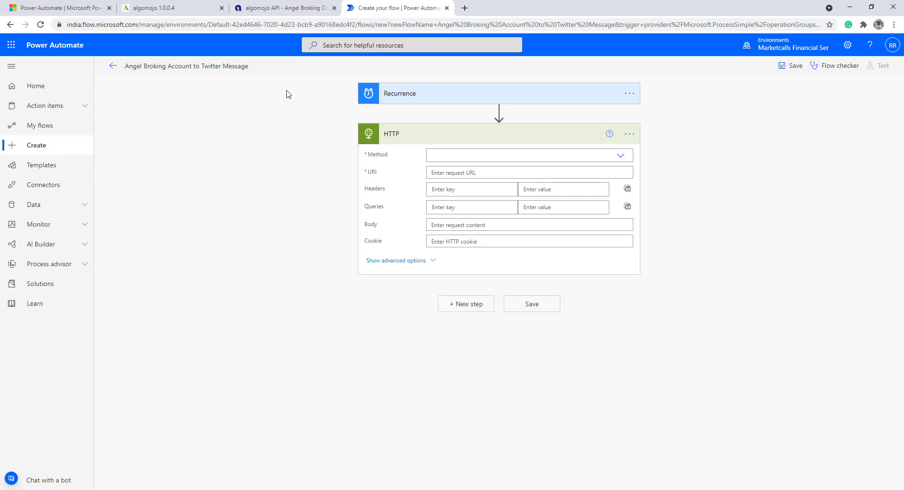
left_click(180, 8)
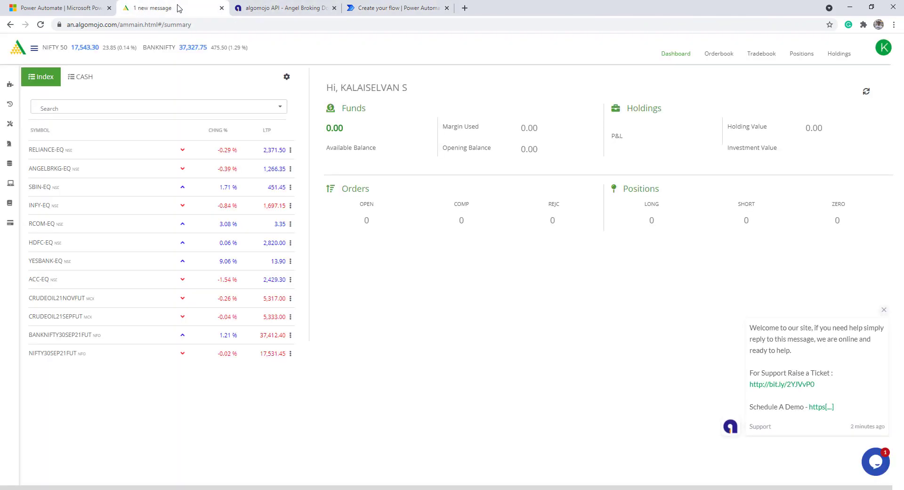
left_click(260, 8)
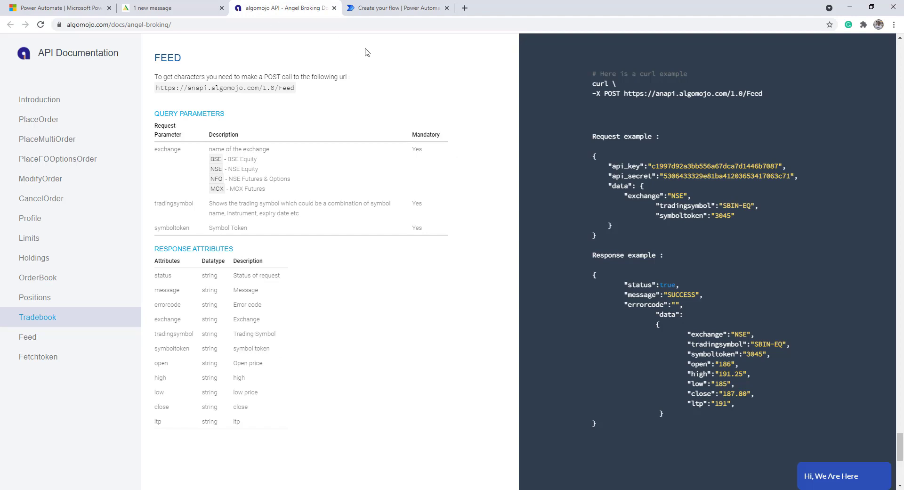
left_click_drag(624, 92, 770, 94)
key("ctrl+c")
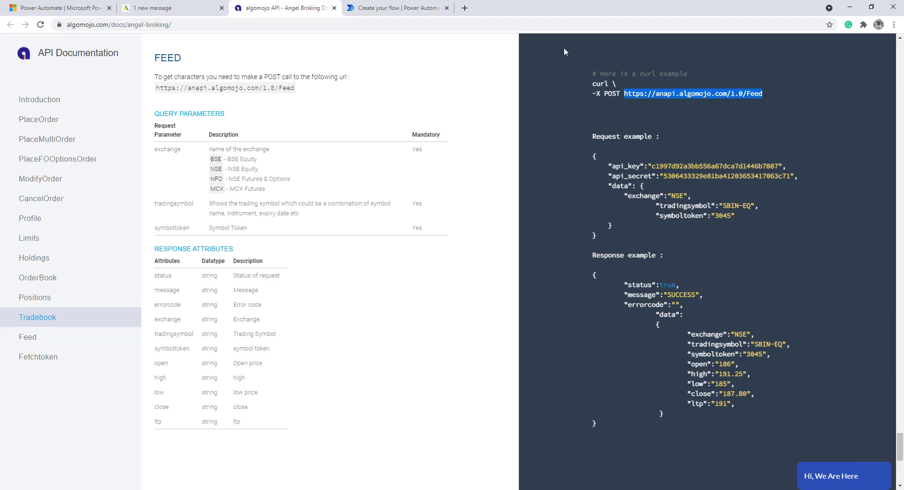
left_click(398, 8)
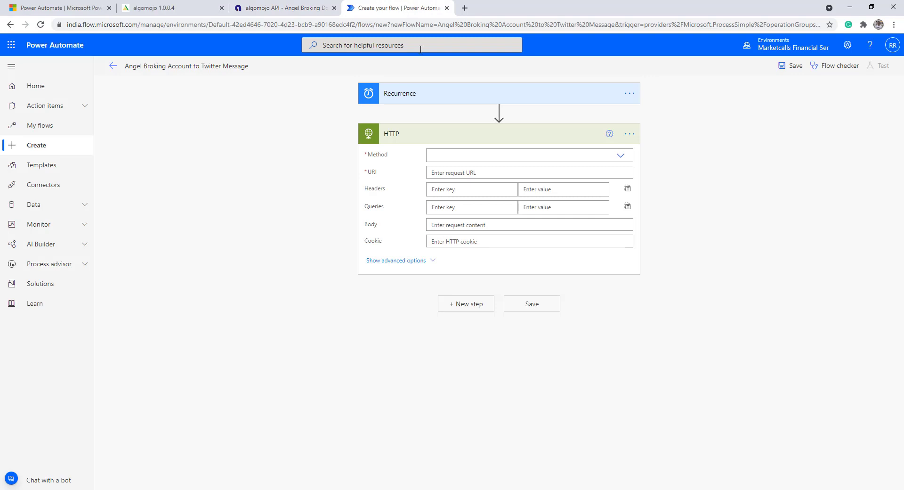
left_click(494, 157)
key("ctrl+v")
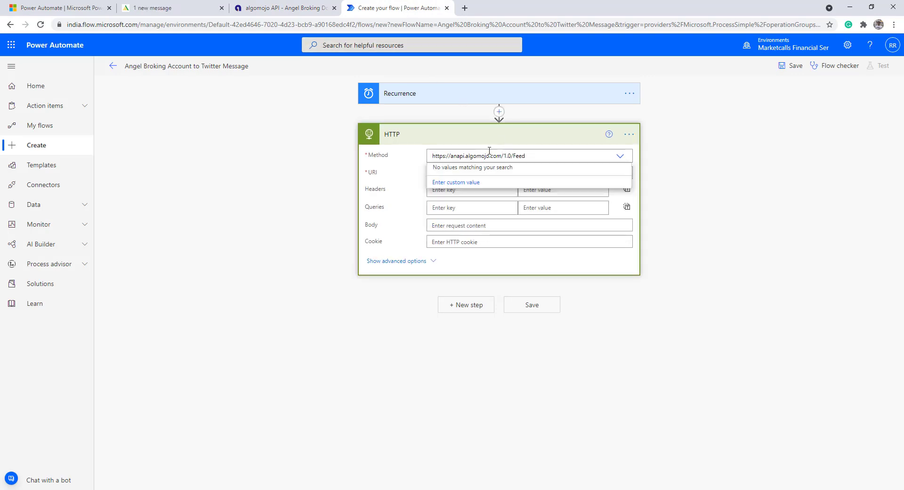
key("ctrl+z")
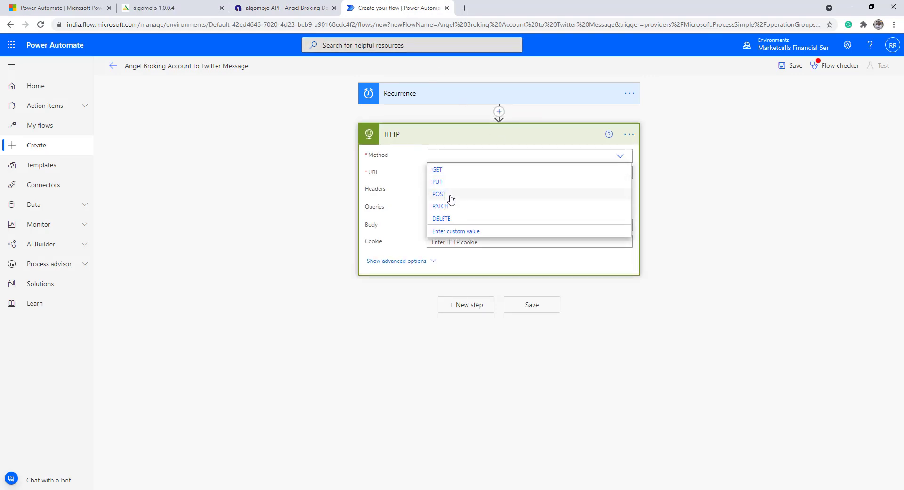
left_click(450, 194)
left_click(452, 174)
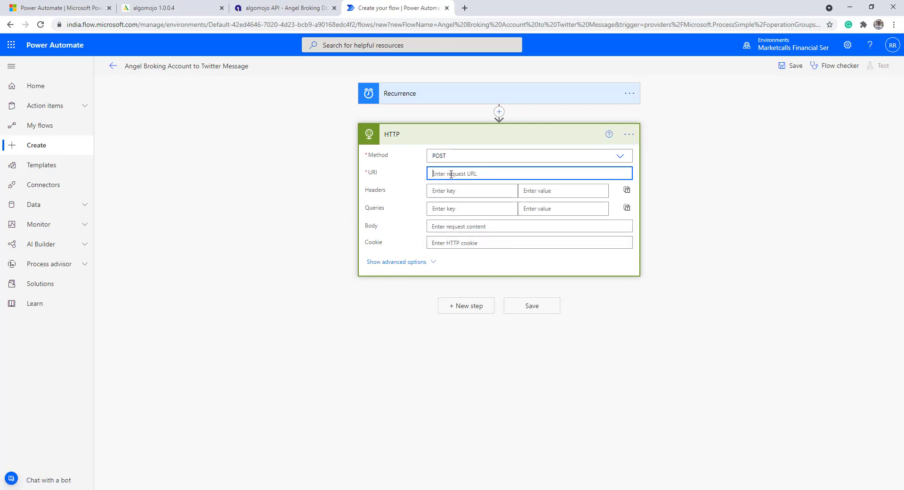
key("ctrl+v")
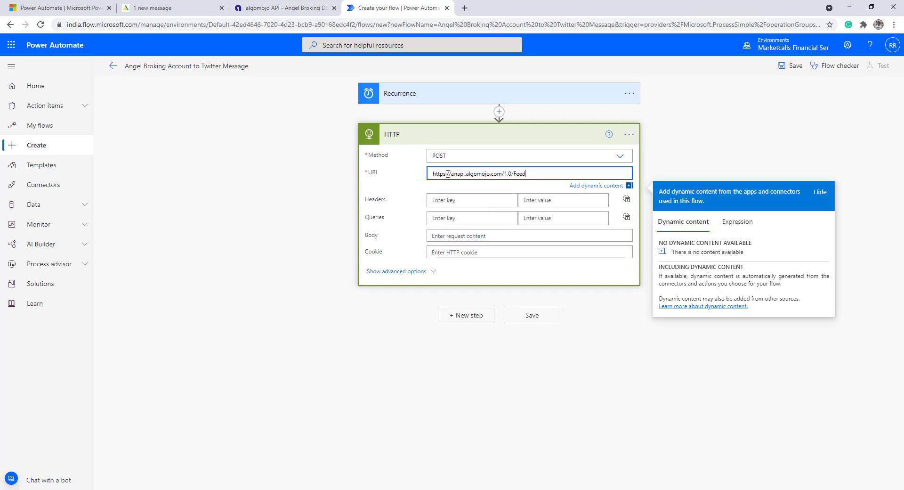
Paste the documentation's Feed request example JSON into the HTTP Body
left_click(445, 236)
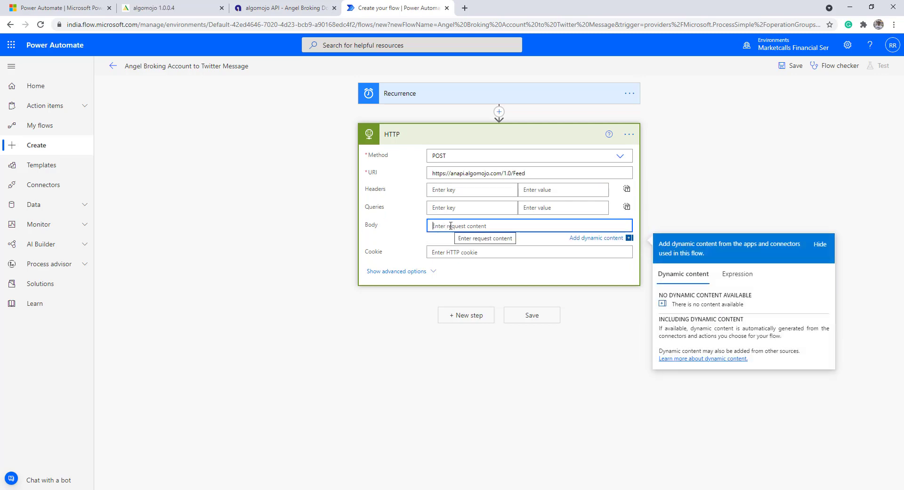
left_click(283, 8)
left_click_drag(605, 233, 584, 149)
key("ctrl+c")
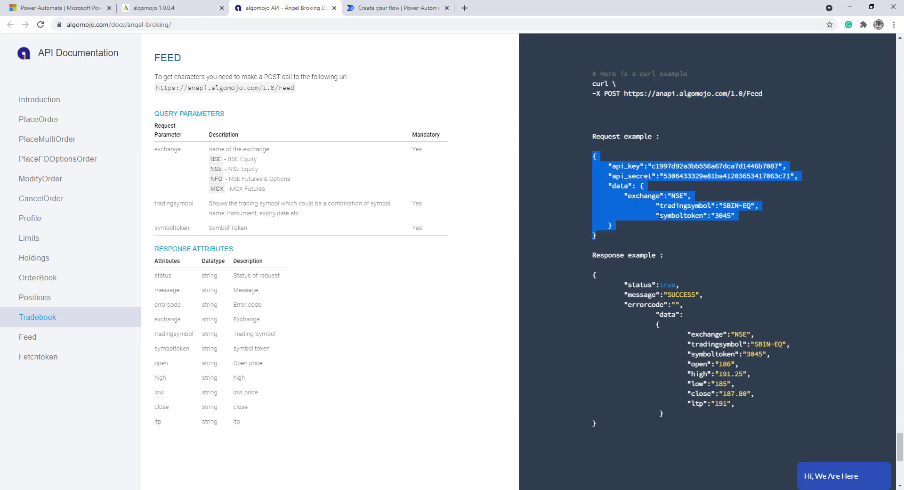
left_click(398, 9)
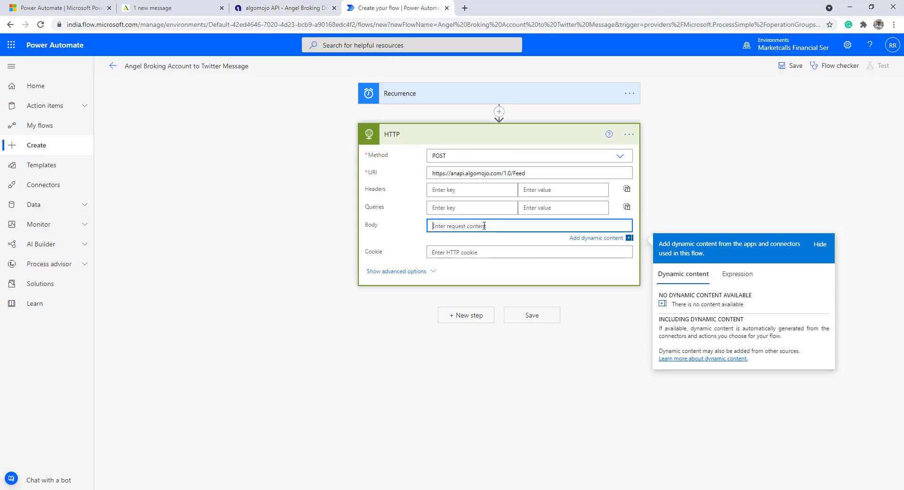
key("ctrl+v")
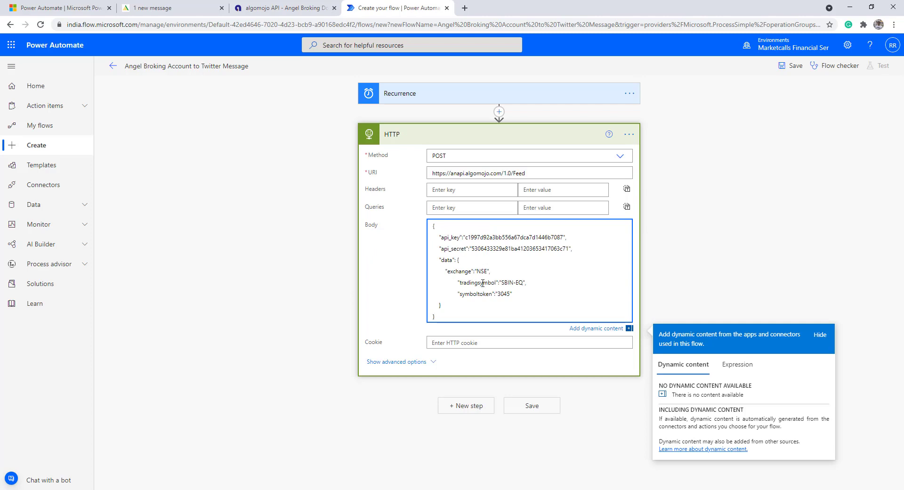
double_click(482, 237)
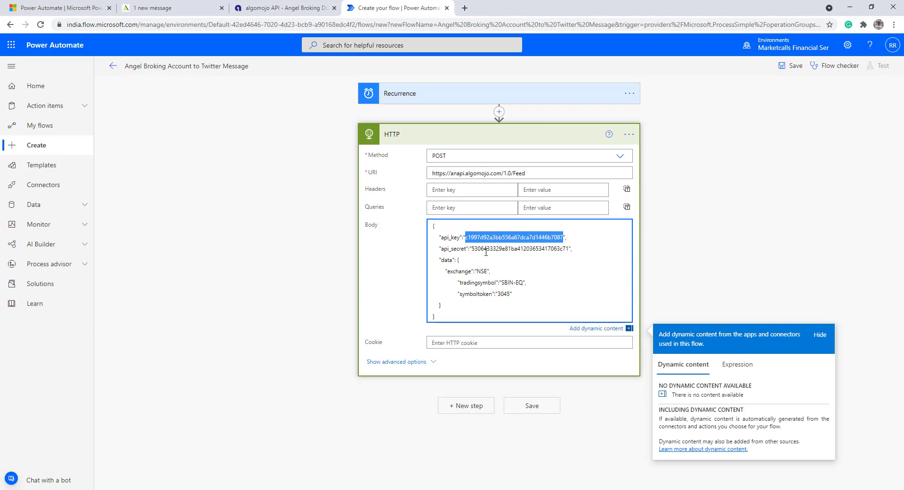
double_click(486, 251)
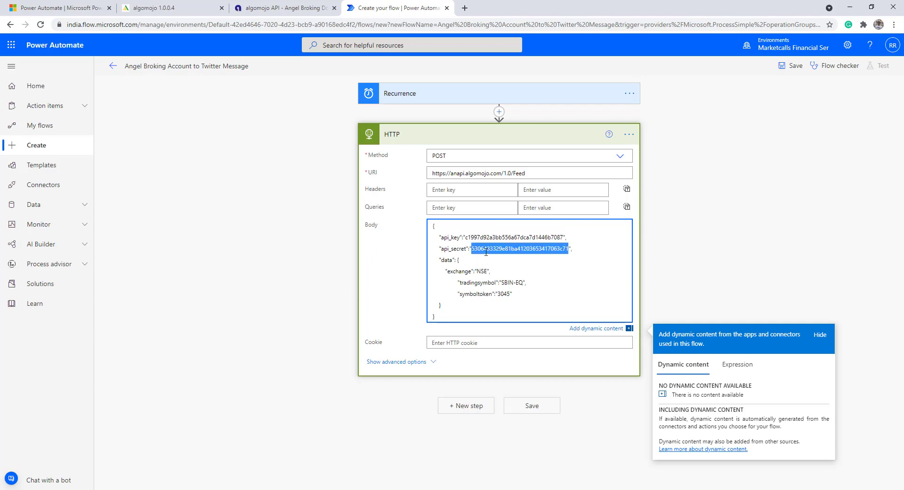
Replace the sample api_key in the Body with the account's API key from My API
left_click(155, 8)
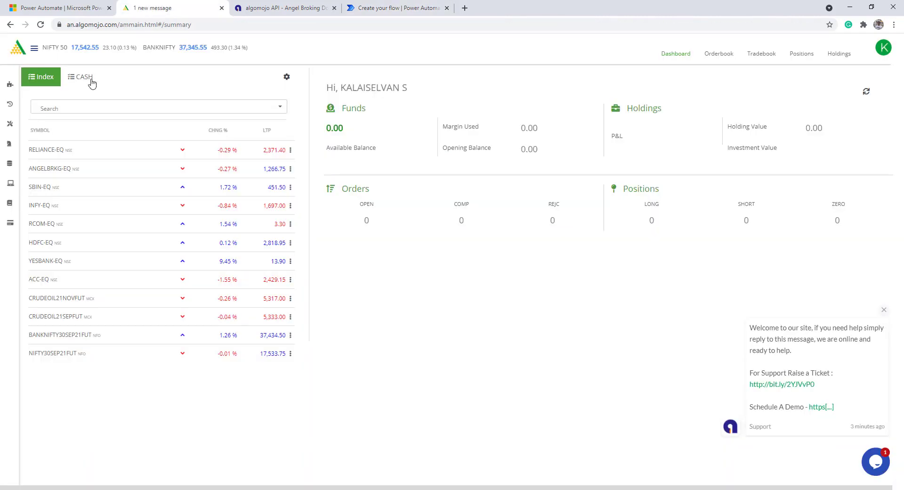
left_click(19, 88)
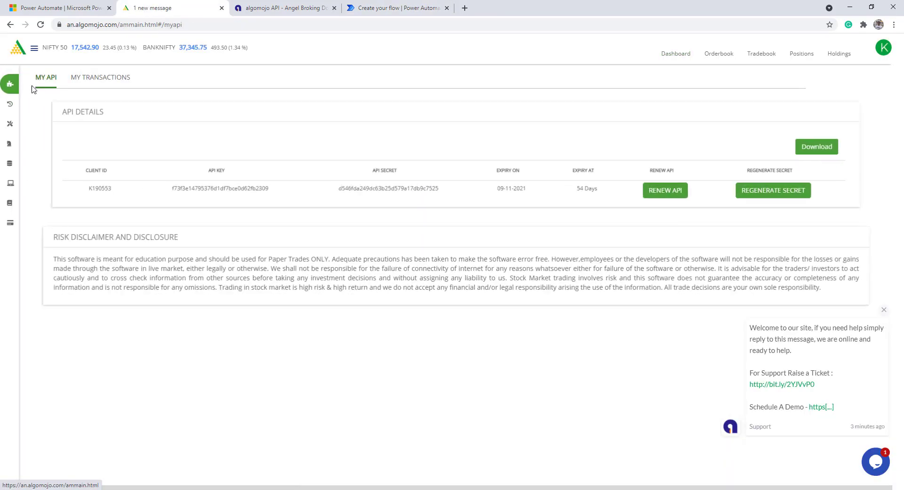
double_click(226, 190)
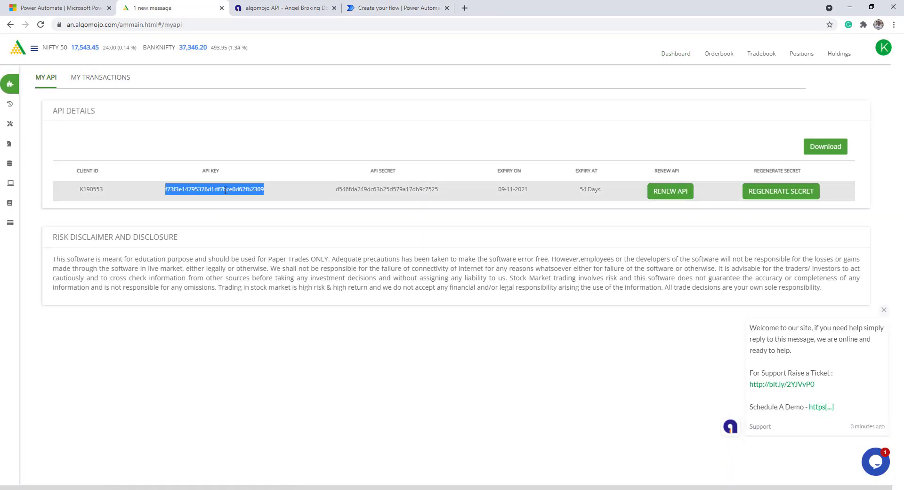
left_click(377, 8)
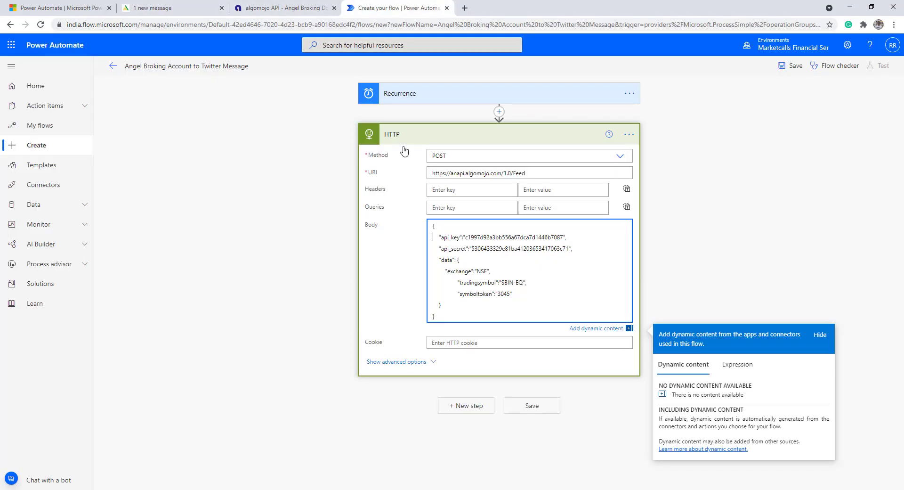
double_click(495, 237)
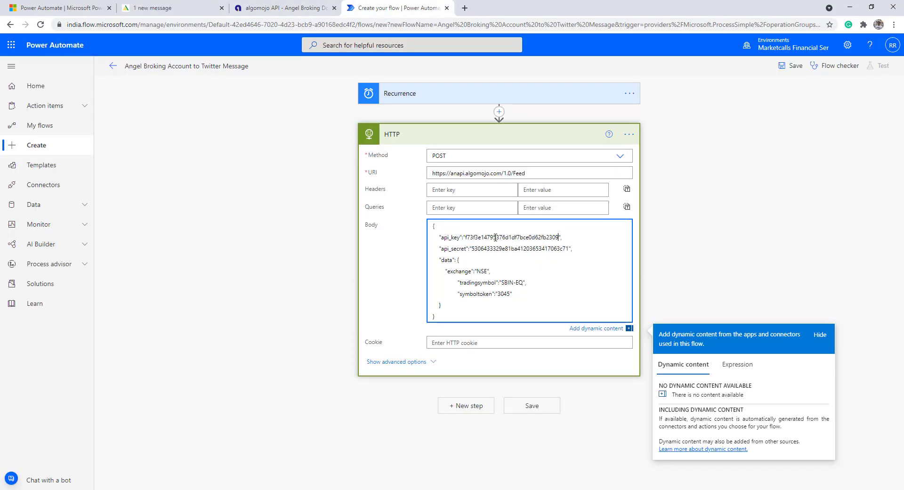
Replace the sample api_secret in the Body with the account's API secret
left_click(177, 12)
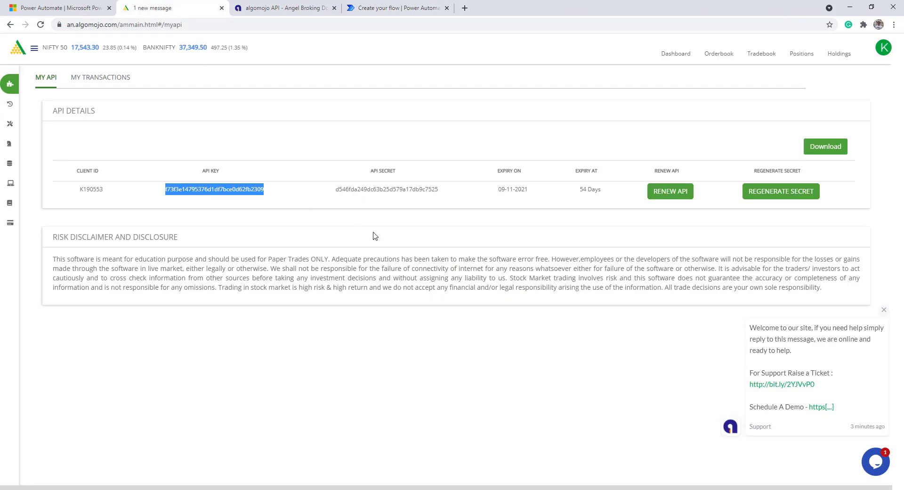
double_click(378, 189)
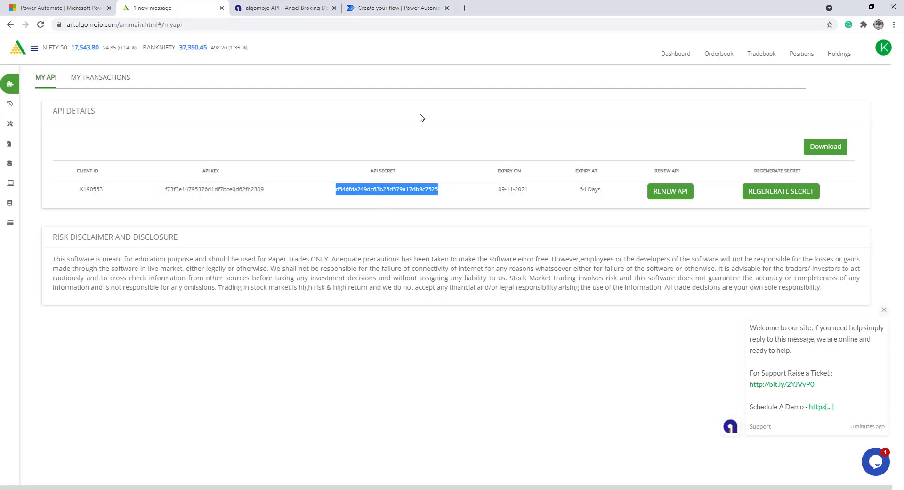
left_click(405, 12)
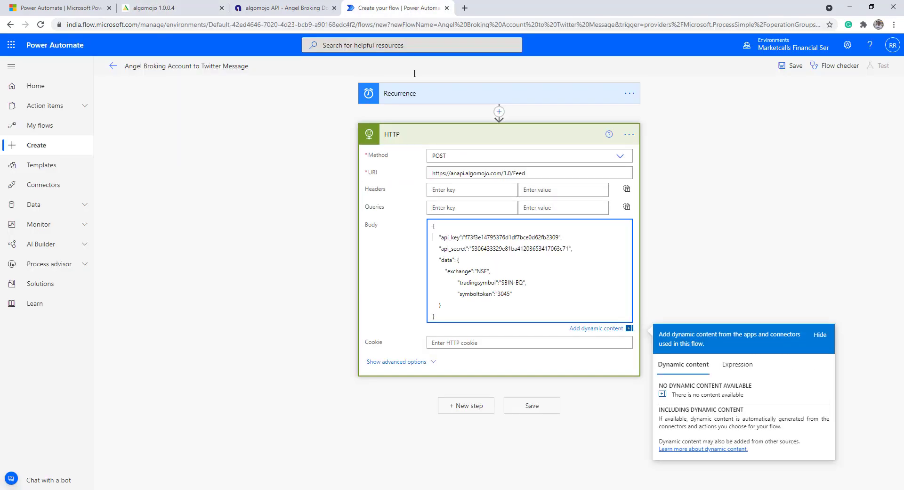
double_click(505, 249)
key("ctrl+v")
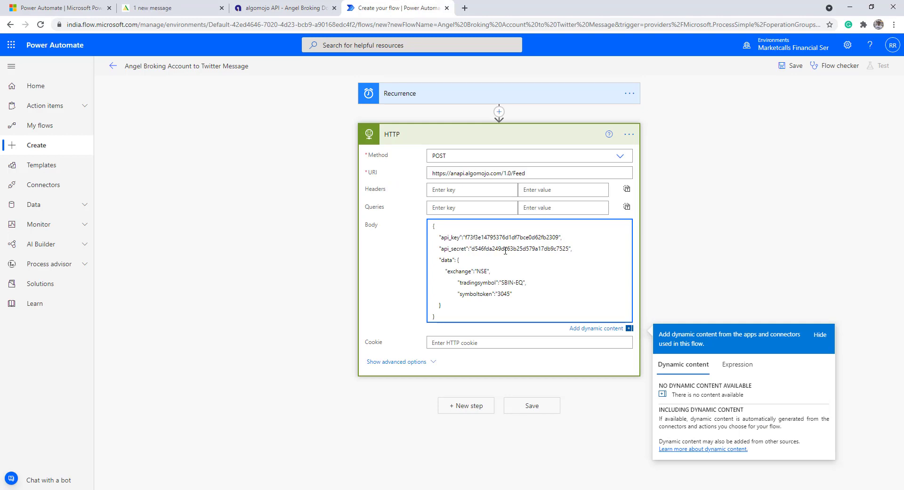
Change the tradingsymbol from SBIN-EQ to RELIANCE-EQ in the HTTP Body
double_click(482, 272)
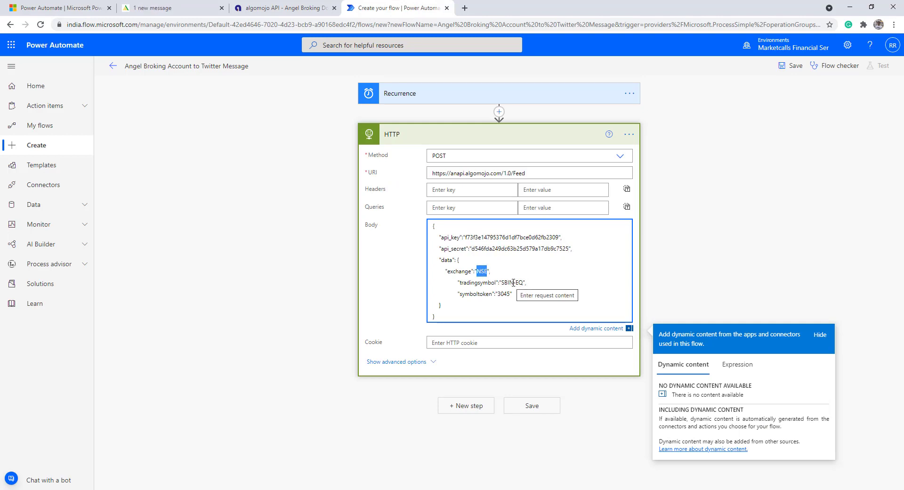
left_click_drag(514, 283, 502, 283)
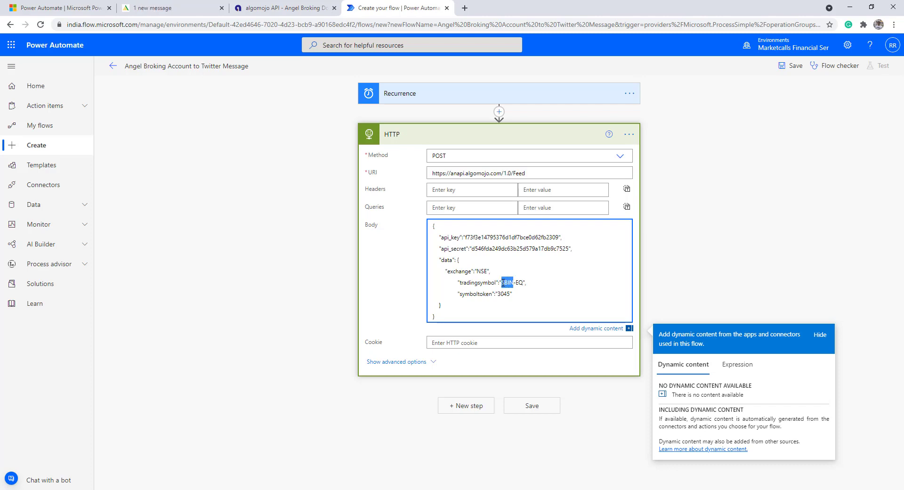
type("RELIANCE")
Look up RELIANCE's token 2885 in Security Info and start overwriting symboltoken 3045 with it
double_click(503, 294)
left_click(158, 12)
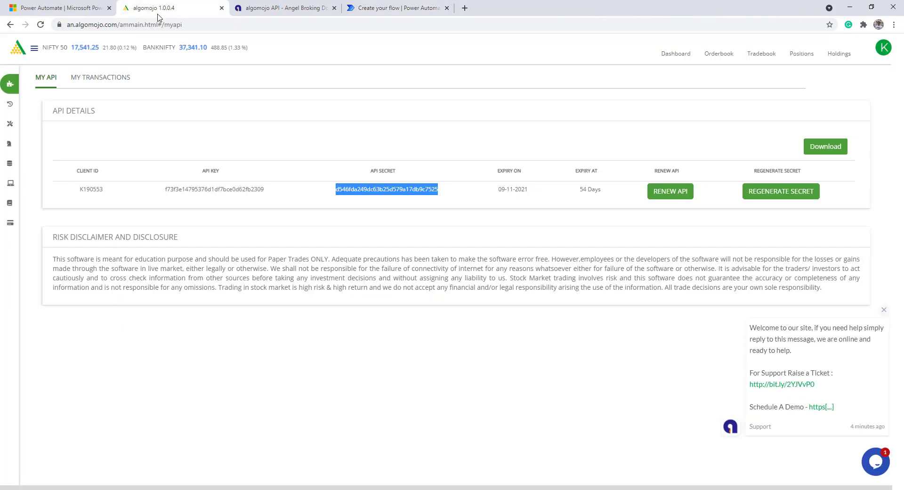
left_click(679, 56)
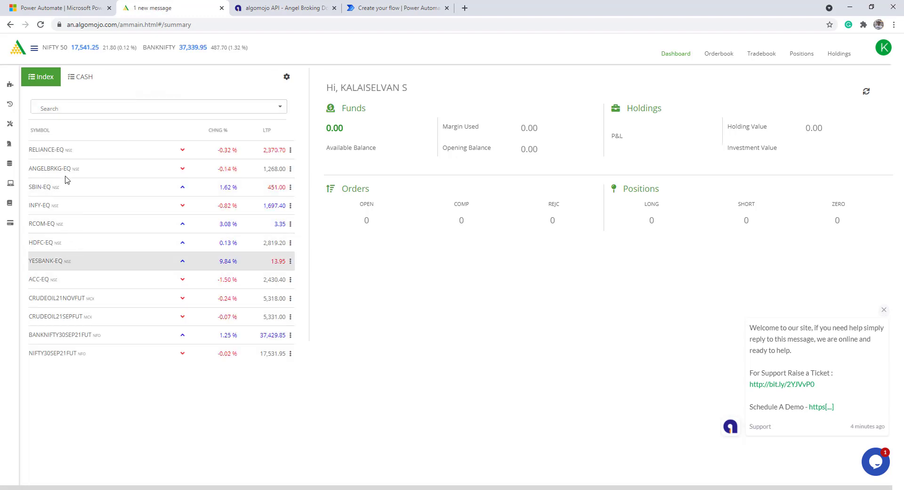
left_click(290, 150)
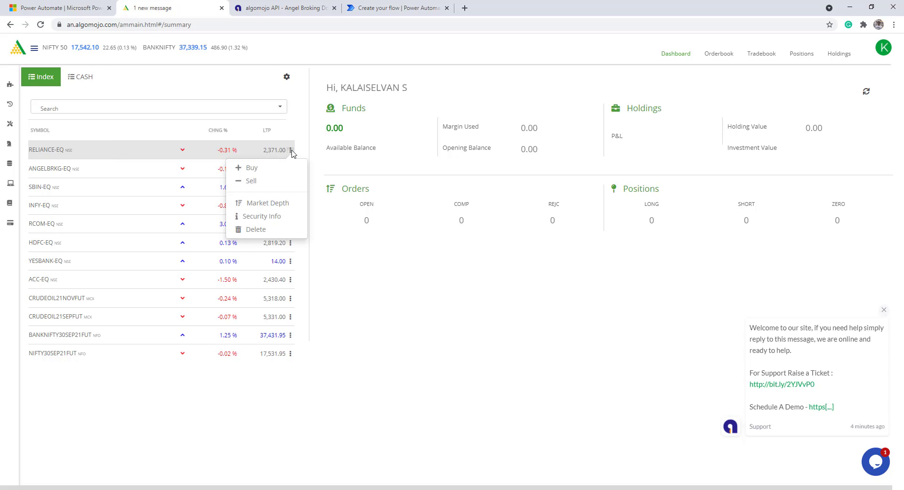
left_click(256, 215)
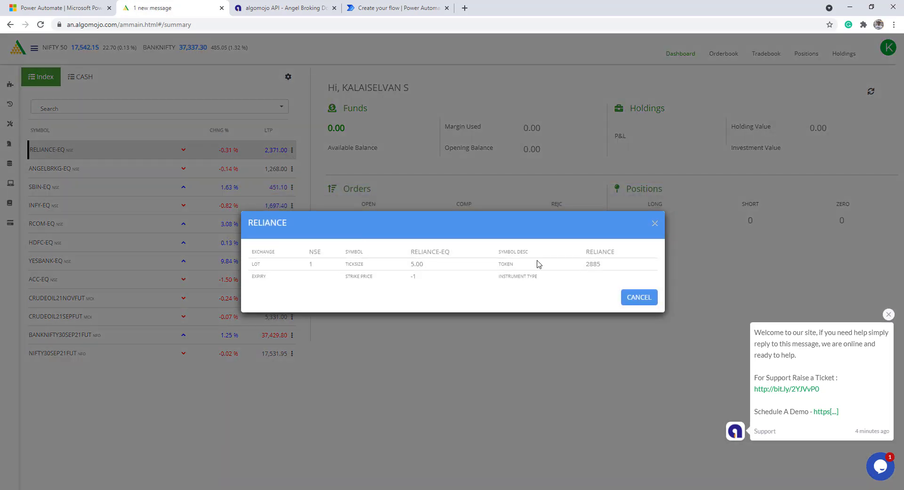
double_click(588, 263)
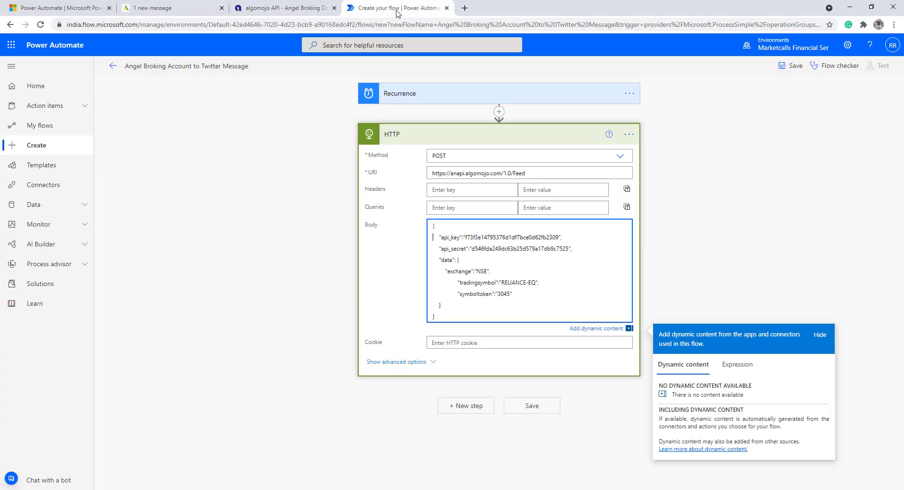
left_click(398, 11)
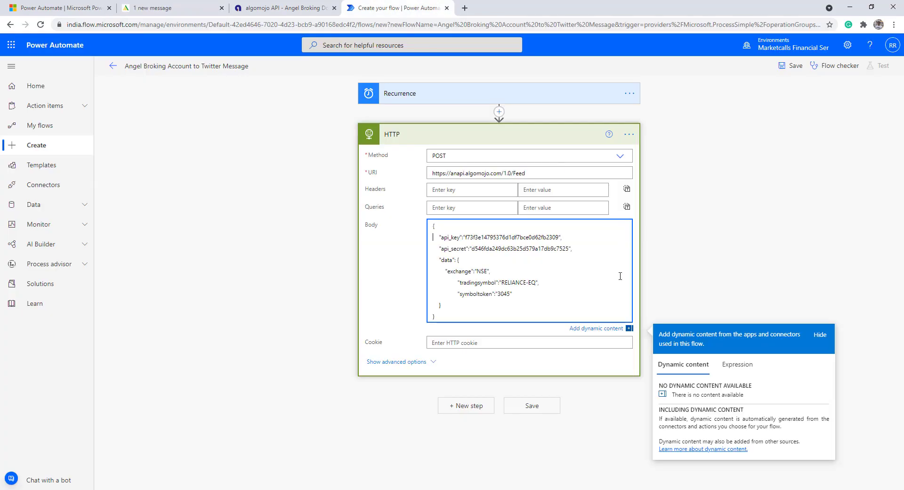
double_click(503, 294)
type("288")
Review the Feed response example's status, message, errorcode and open, high, low, close, ltp fields
left_click(282, 6)
left_click_drag(593, 274, 657, 412)
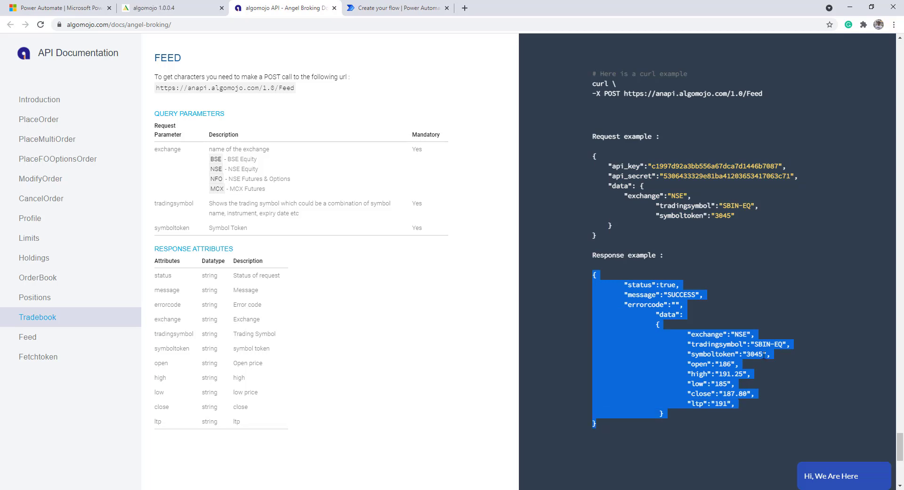
left_click(760, 289)
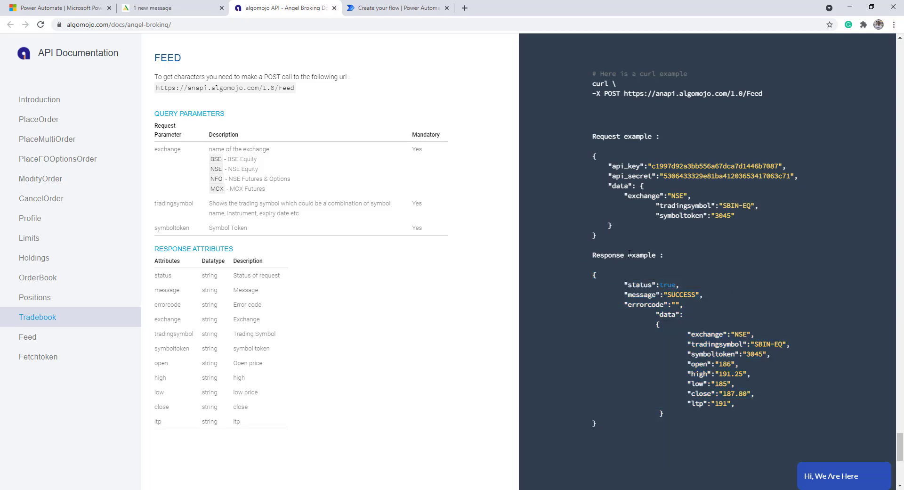
left_click(464, 9)
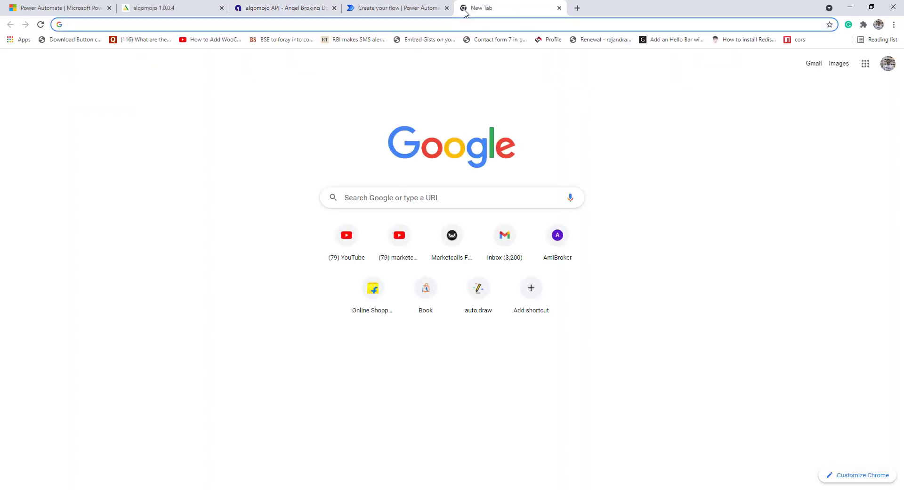
type("reqbin.com")
key("Return")
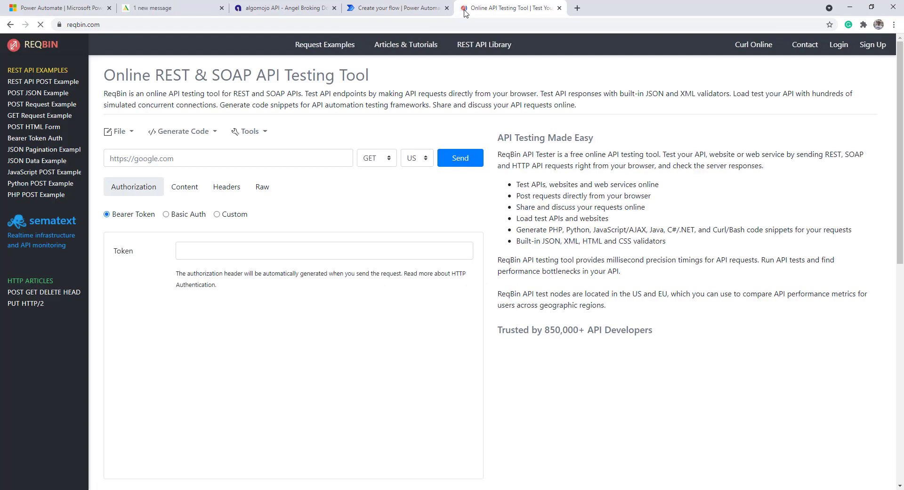
left_click(386, 10)
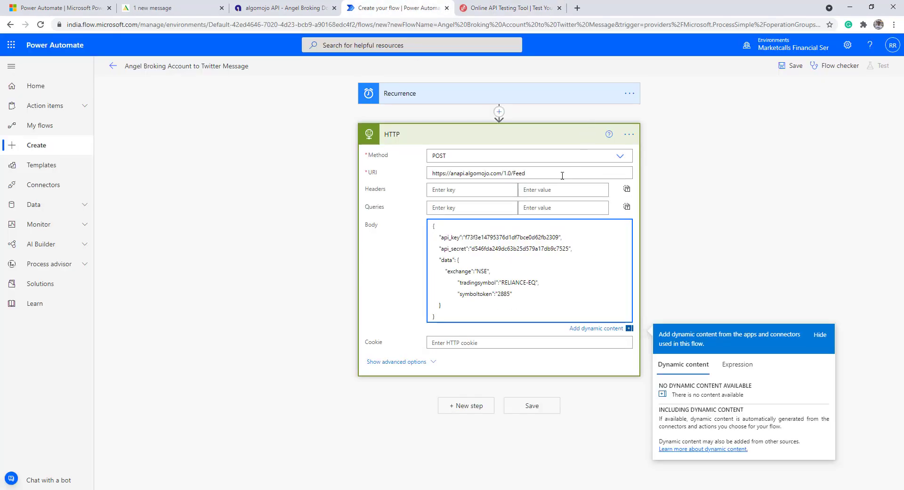
triple_click(506, 174)
key("ctrl+c")
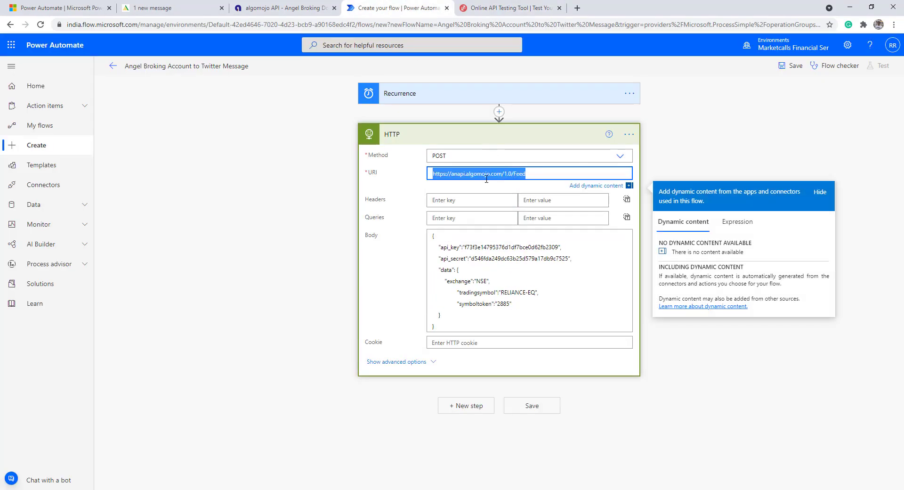
left_click(503, 8)
left_click(228, 159)
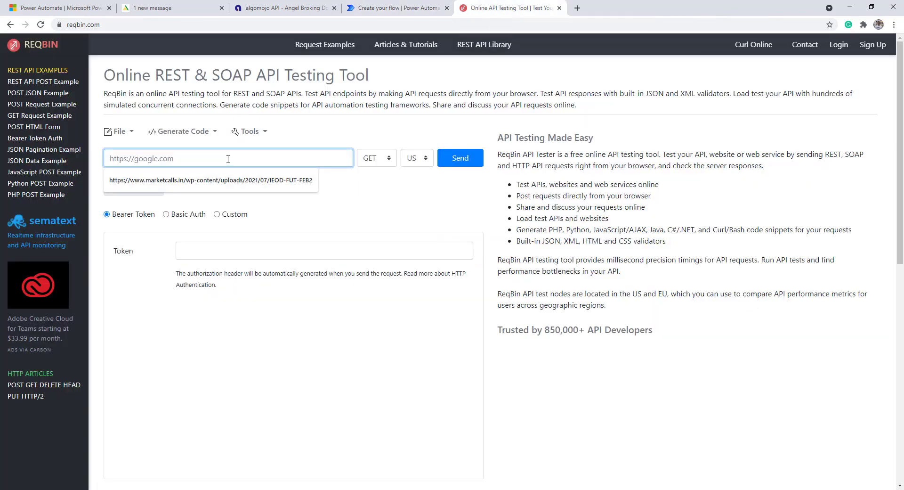
key("ctrl+v")
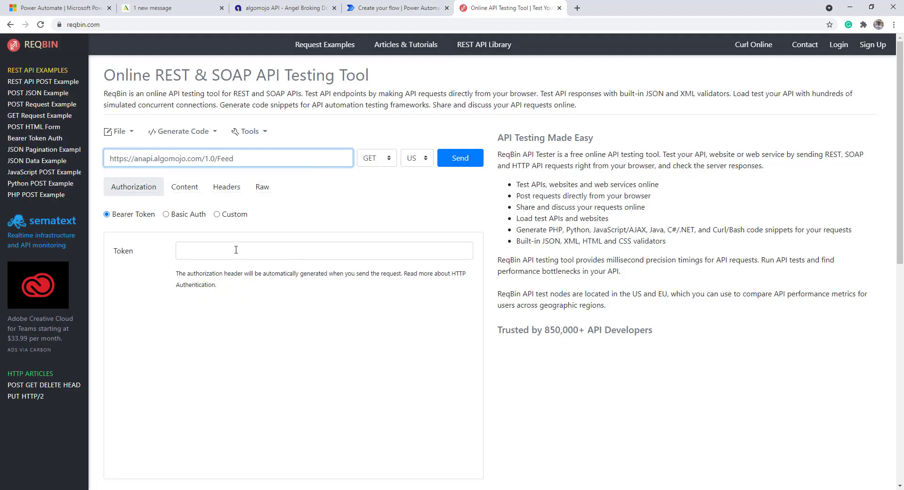
Paste the flow's body JSON as Content and send the POST, getting RELIANCE-EQ ltp 2369.8
left_click(184, 187)
left_click(187, 254)
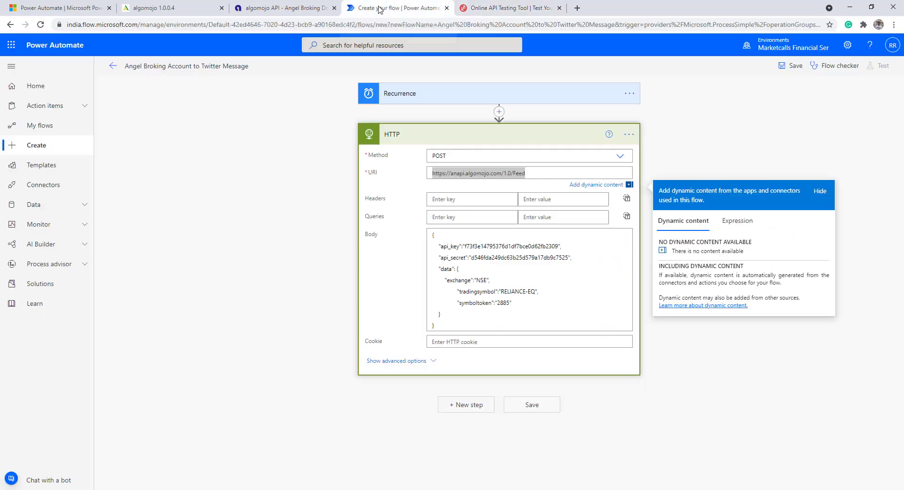
left_click(391, 8)
key("ctrl+a")
key("ctrl+c")
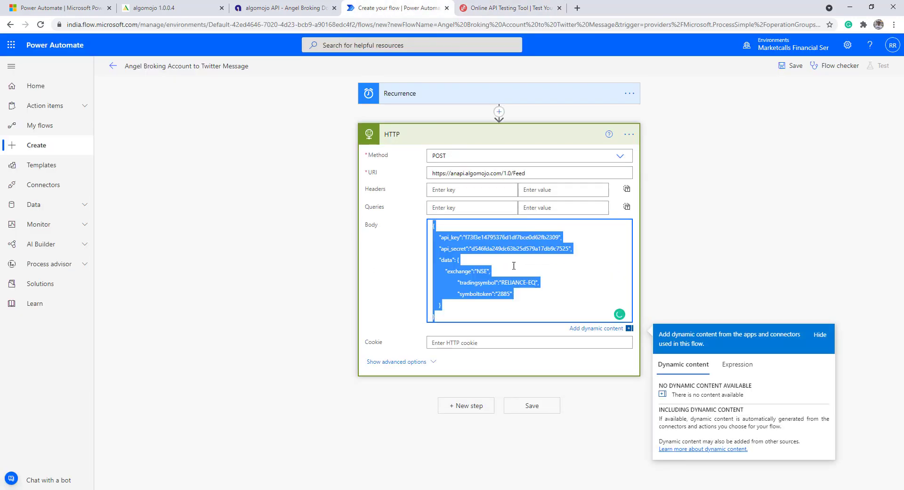
left_click(506, 9)
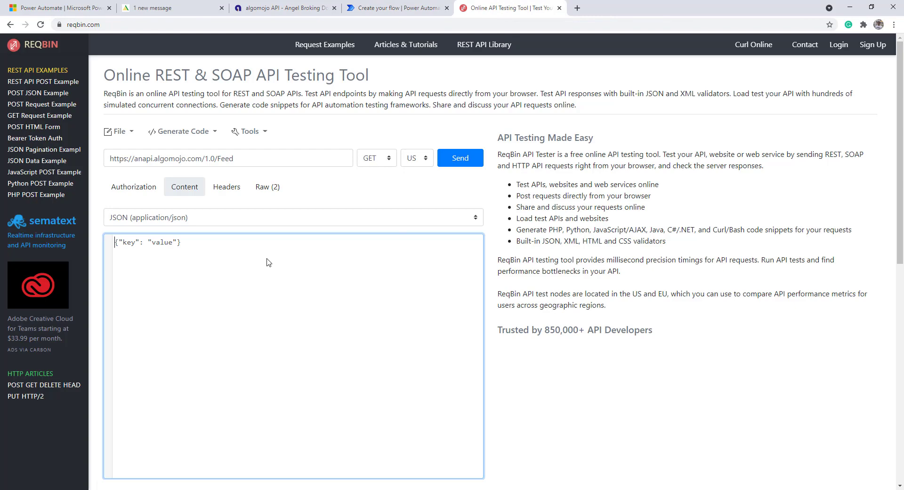
key("ctrl+v")
left_click(459, 159)
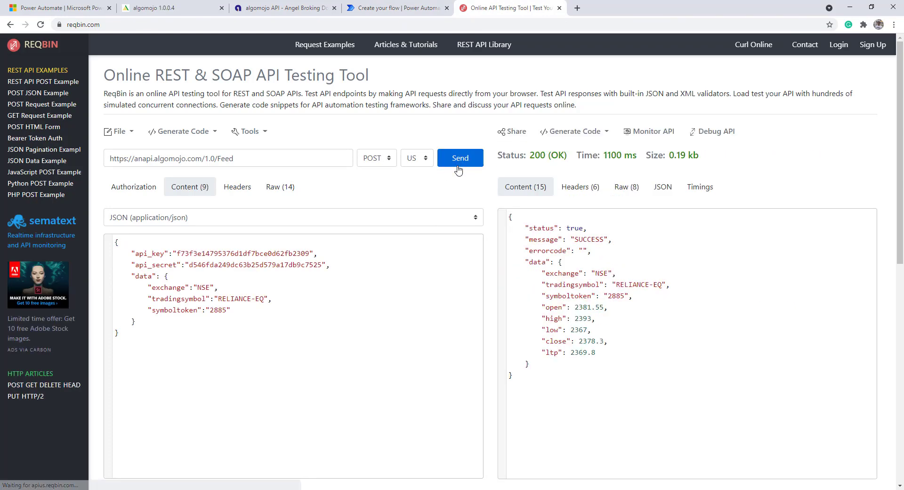
left_click_drag(529, 380, 502, 219)
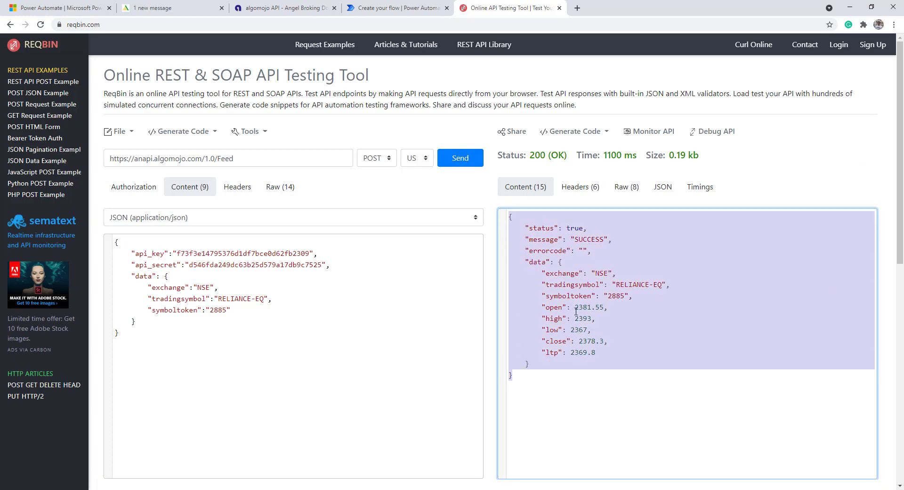
left_click(389, 6)
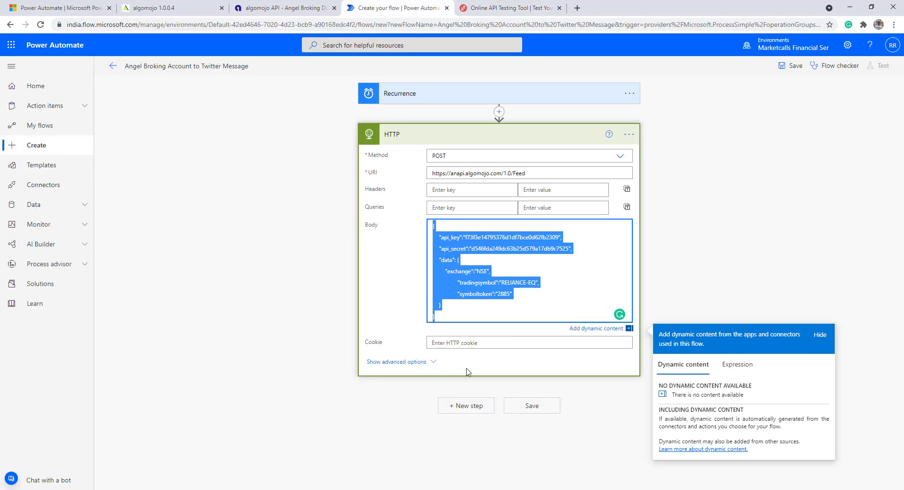
Add a Parse JSON action after the HTTP step with its Content set to HTTP Body
left_click(460, 407)
left_click(460, 408)
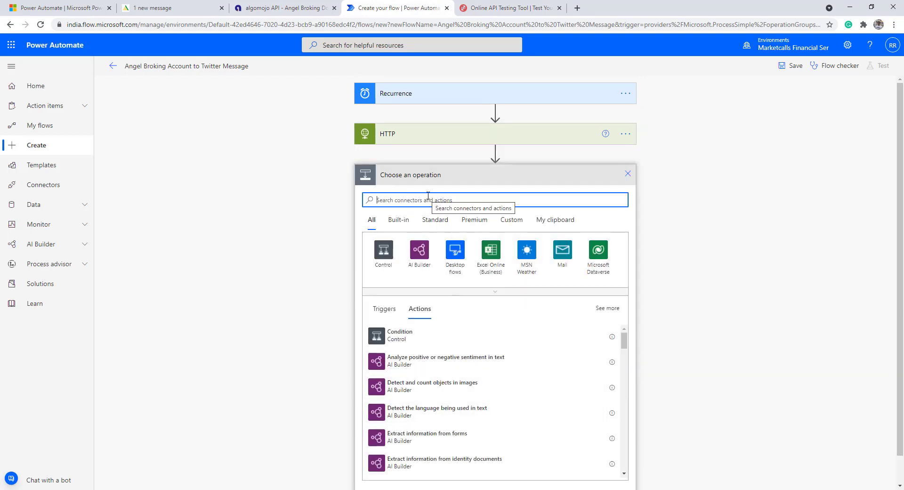
type("json")
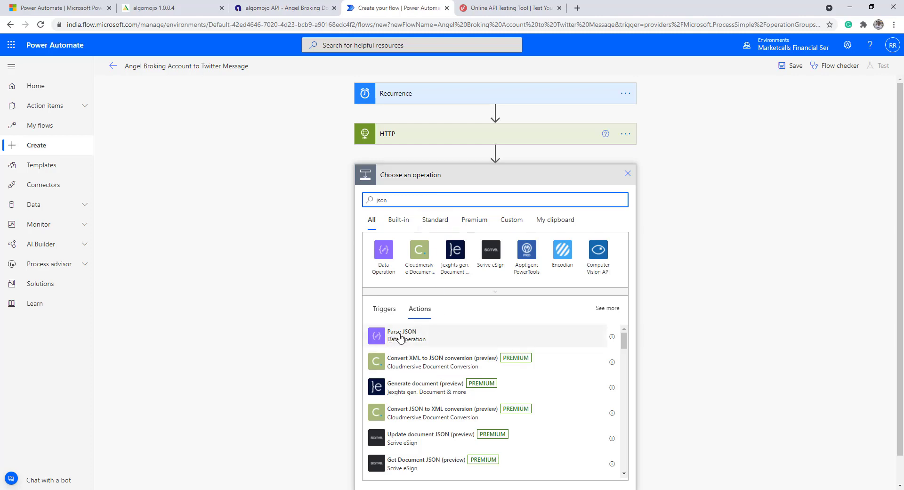
left_click(401, 334)
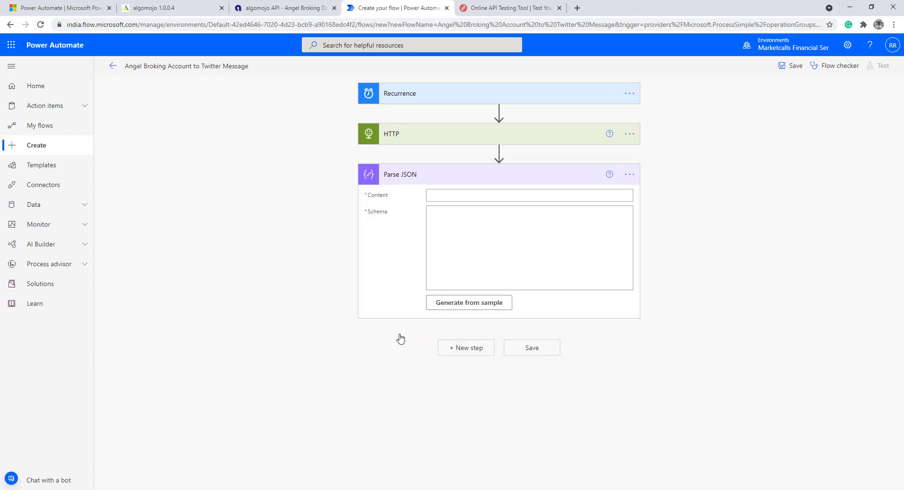
left_click(459, 198)
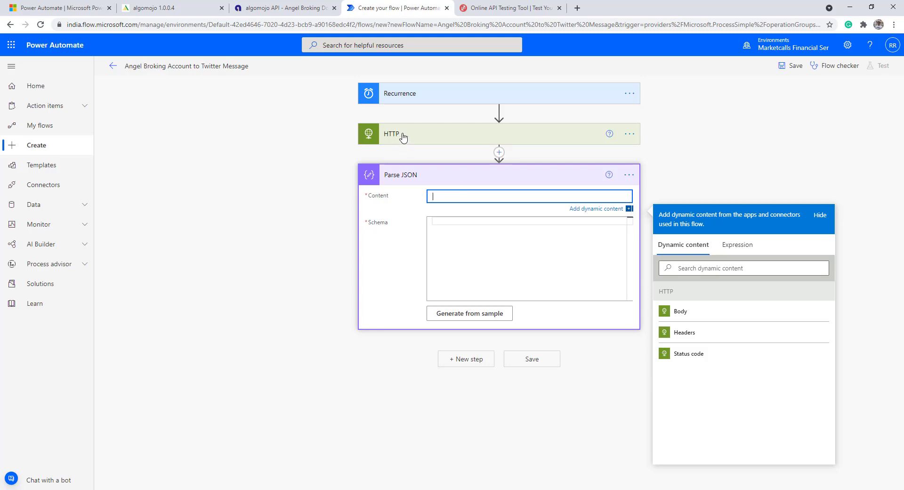
left_click(681, 314)
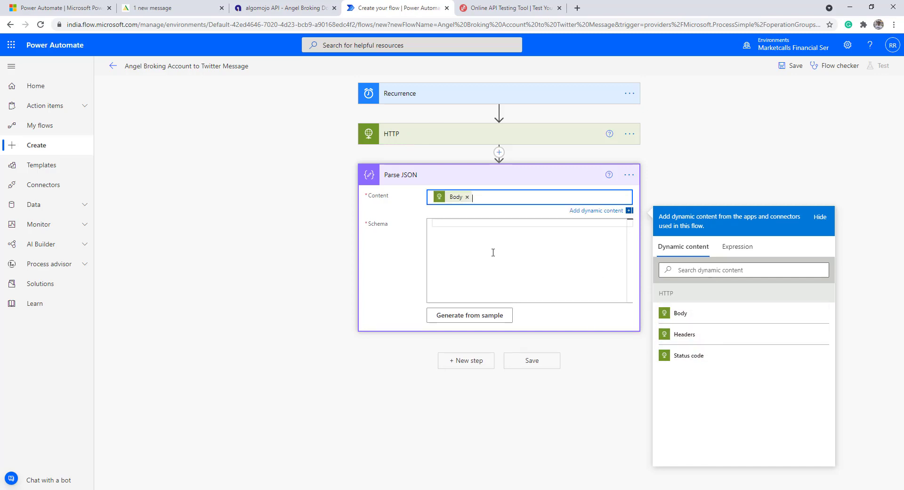
left_click(461, 238)
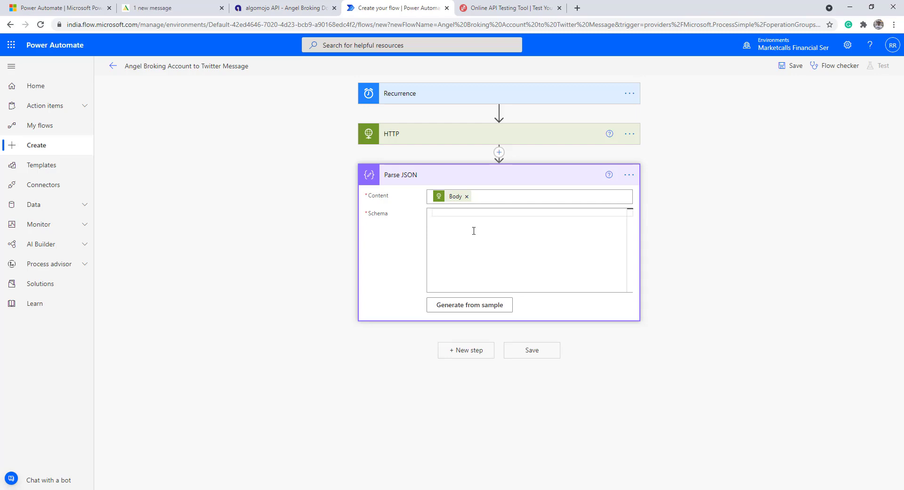
Generate the Parse JSON schema from the copied ReqBin Feed response, then add a new step
left_click(453, 306)
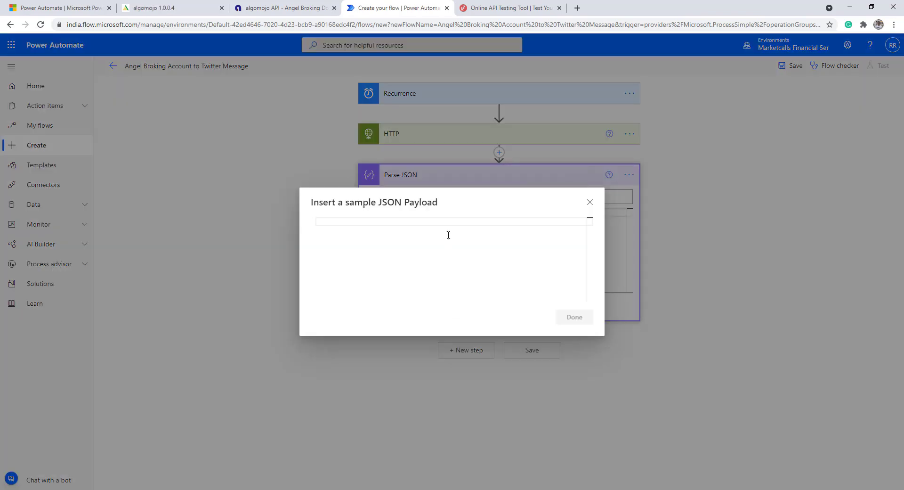
left_click(494, 6)
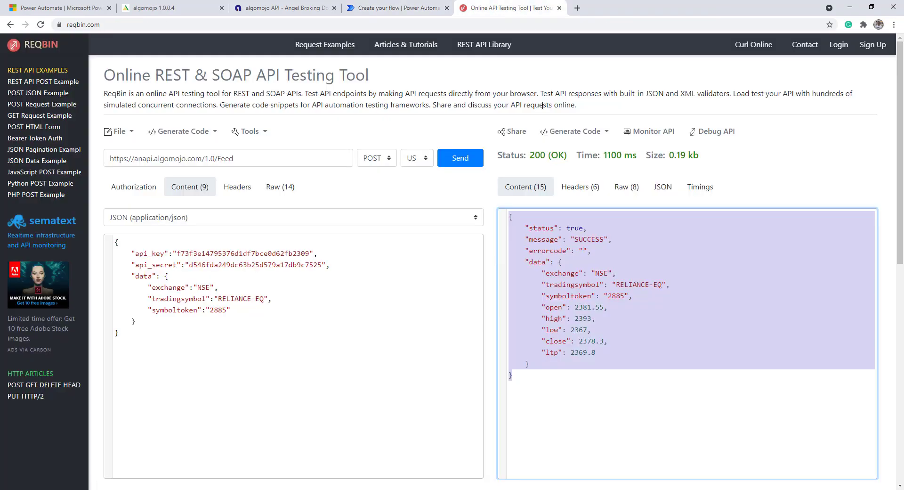
right_click(552, 259)
left_click(576, 294)
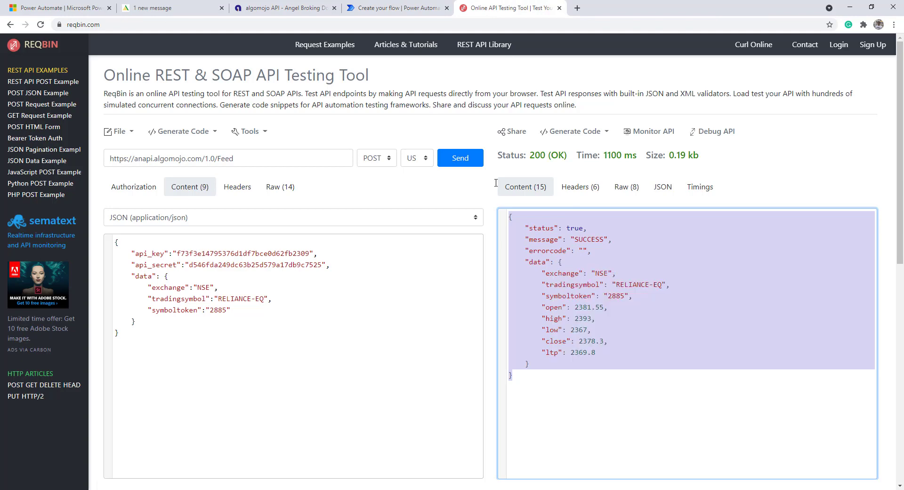
left_click(390, 10)
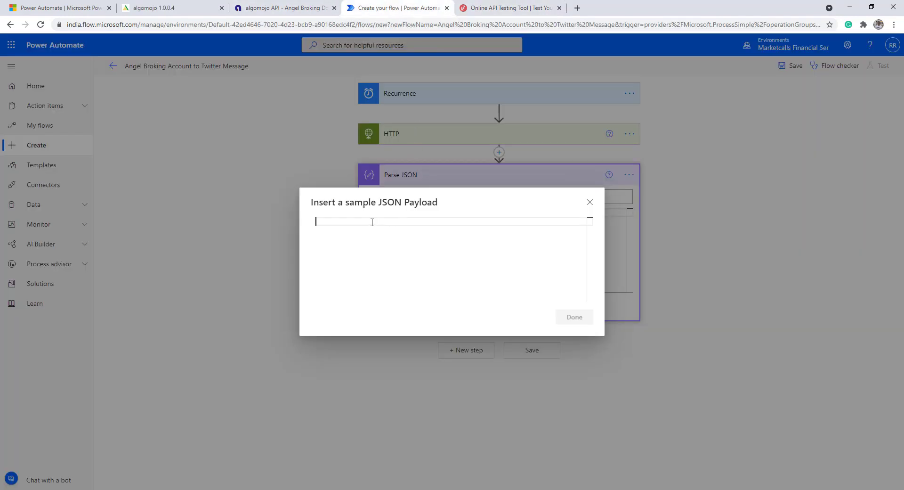
key("ctrl+v")
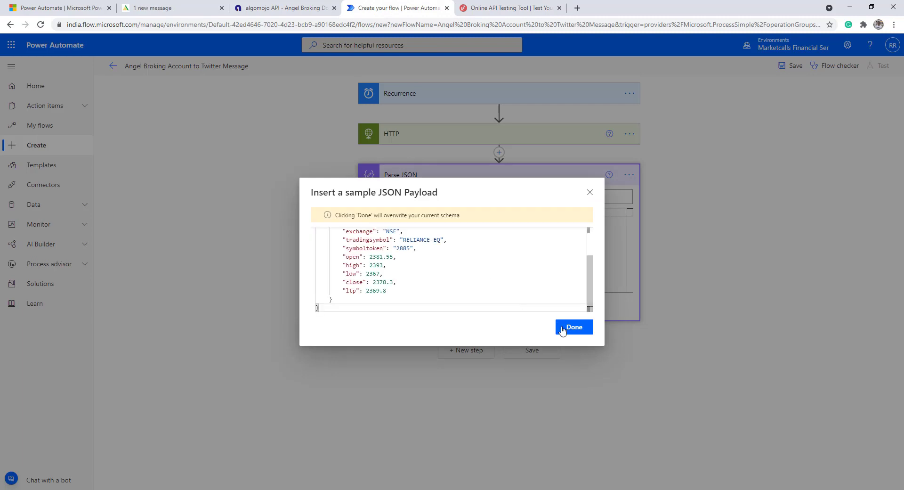
left_click(570, 328)
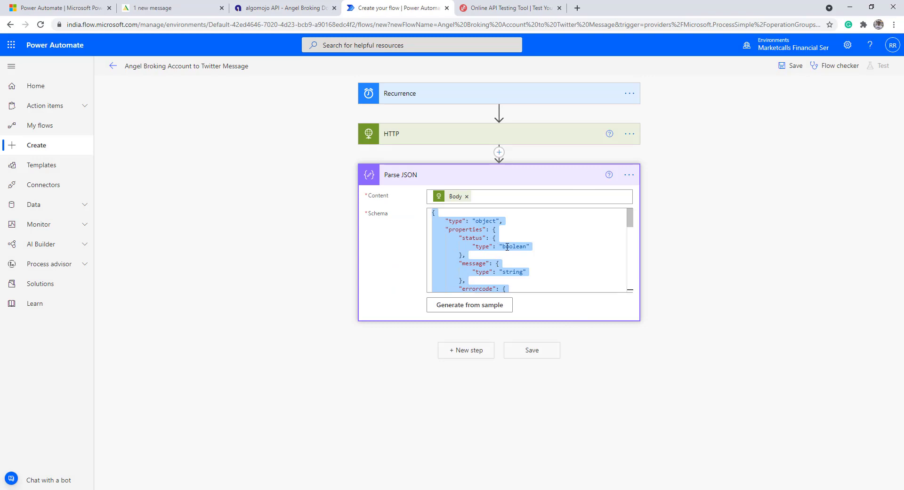
left_click(512, 245)
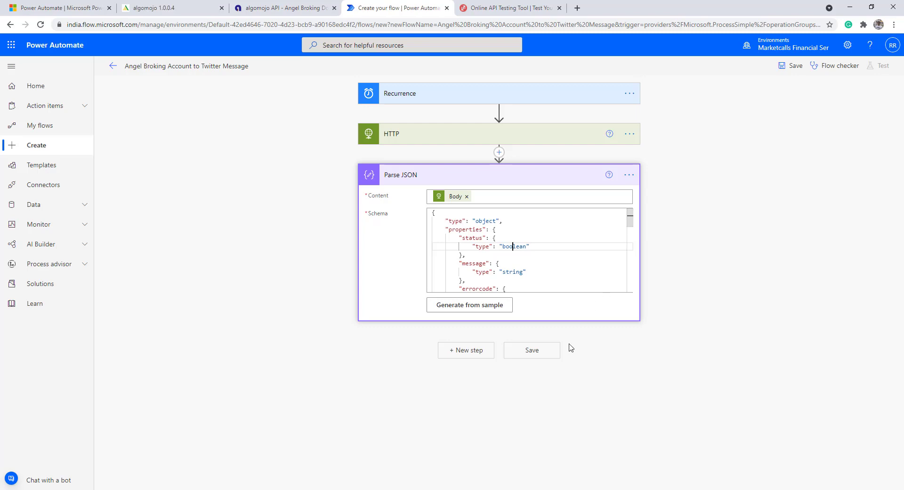
left_click(465, 354)
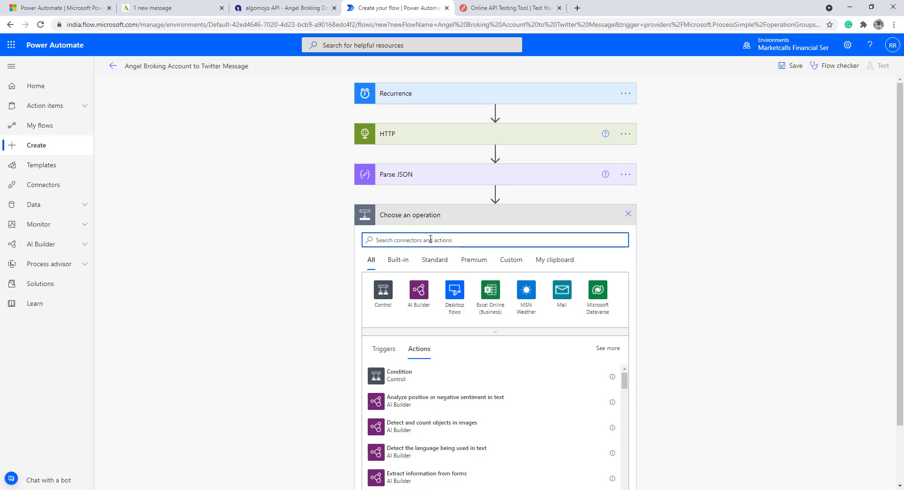
Search for Twitter and add its Post a tweet action after Parse JSON
type("tw")
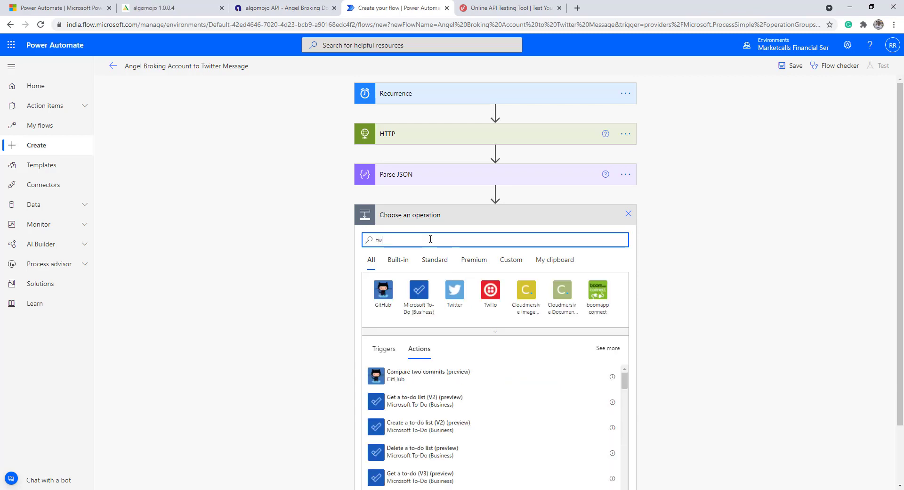
left_click(455, 290)
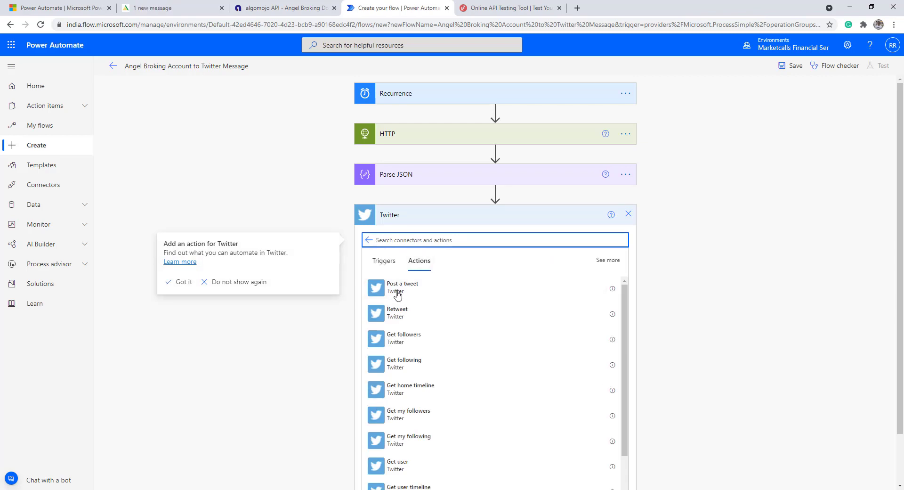
left_click(398, 291)
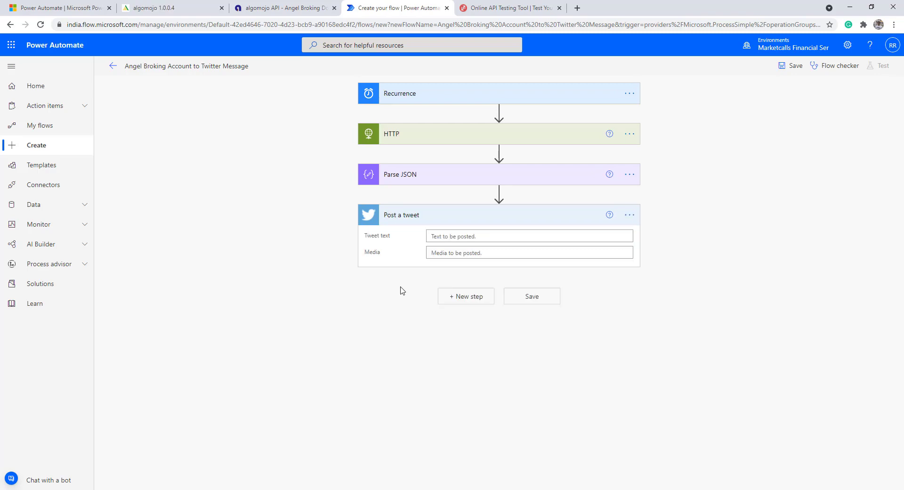
Write the tweet's first line: 'The Last Trade Price of [tradingsymbol] is [ltp]'
left_click(450, 237)
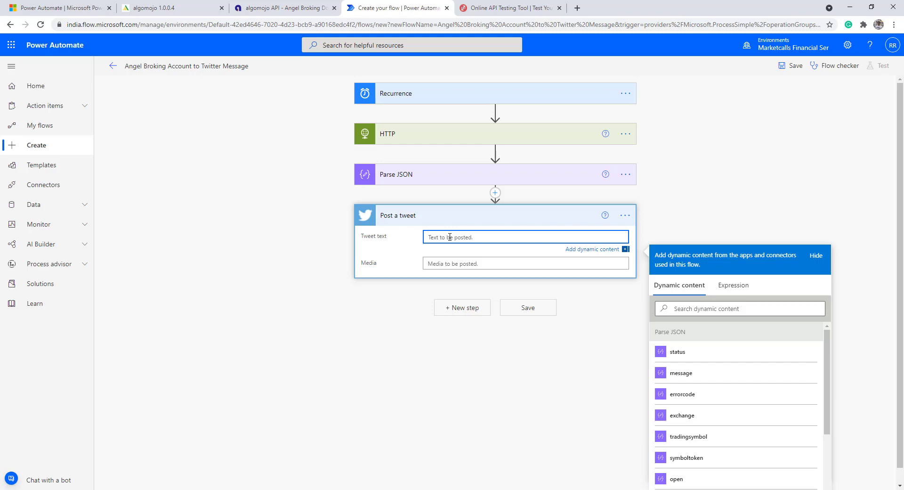
type("The Last Trade Price of")
mouse_move(828, 372)
left_mouse_down()
mouse_move(829, 416)
mouse_move(829, 374)
left_mouse_up()
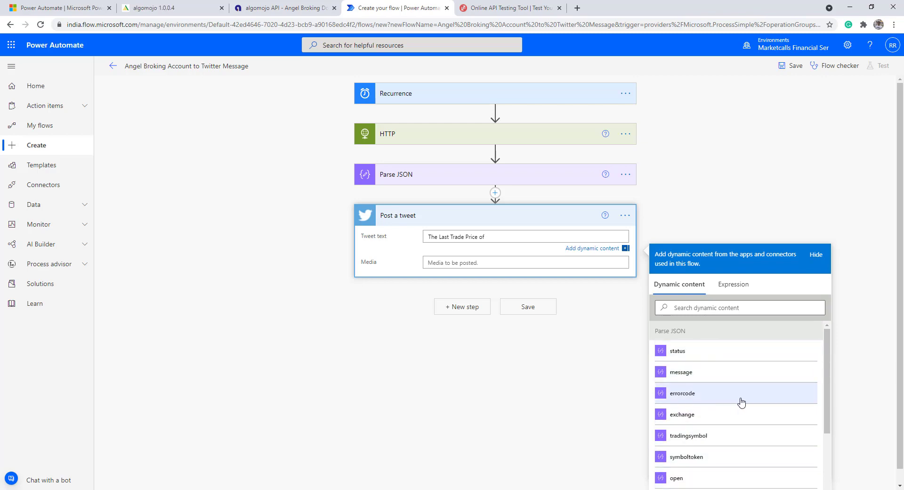
left_click(689, 435)
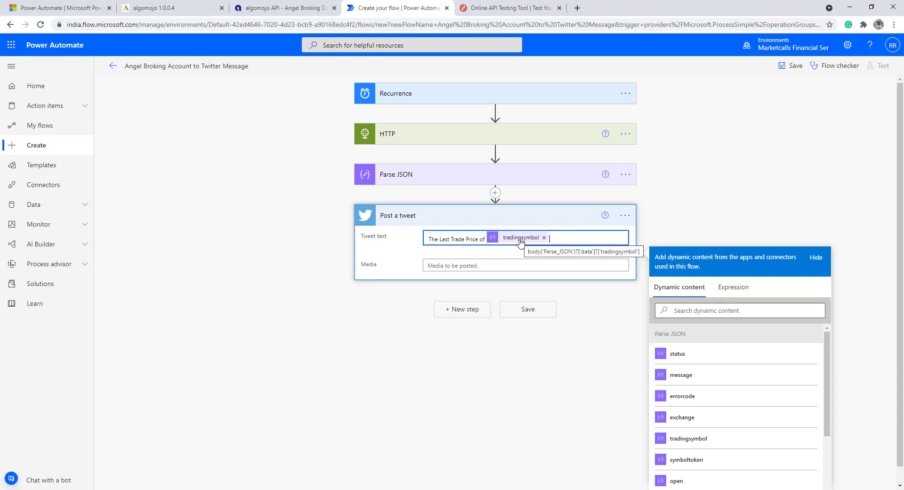
type("is")
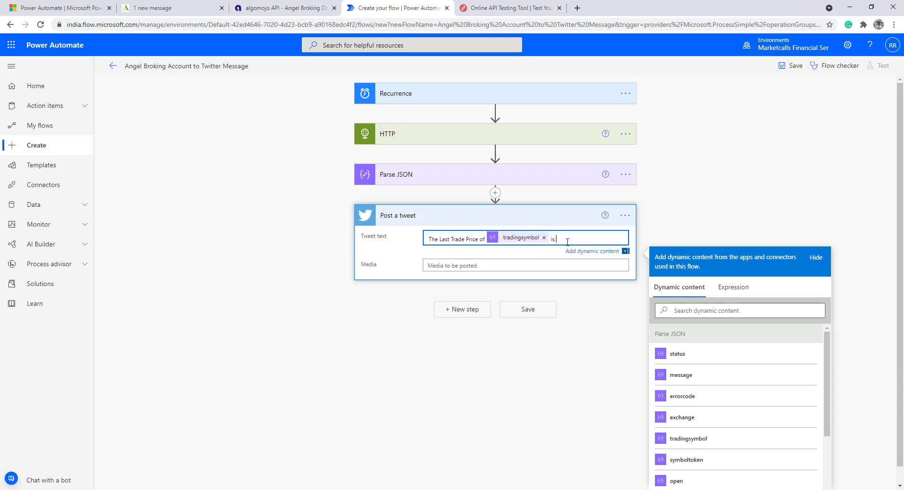
left_click_drag(826, 384, 828, 450)
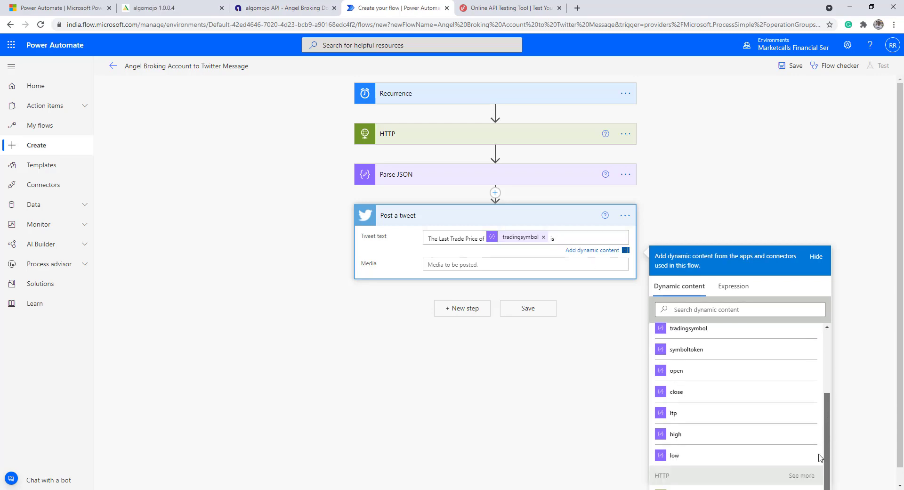
left_click(685, 414)
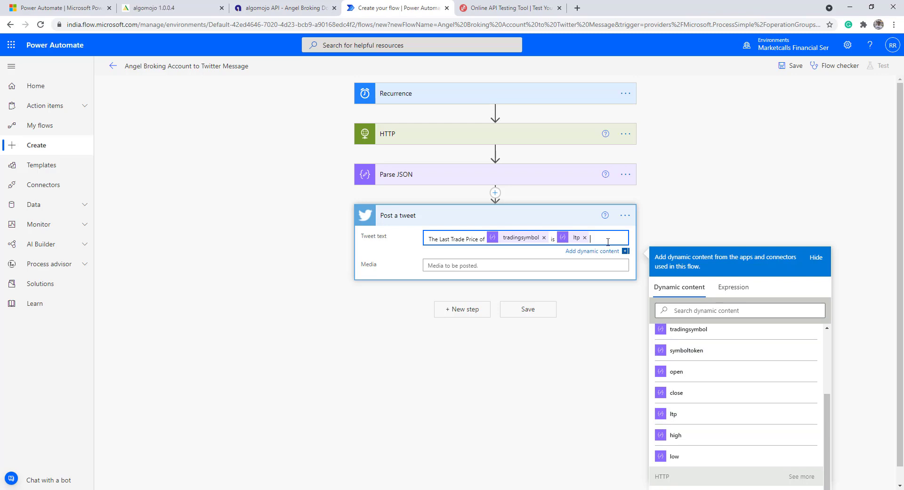
Add the lines 'Day High : [high]' and 'Day Low : [low]' to the tweet
key("Return")
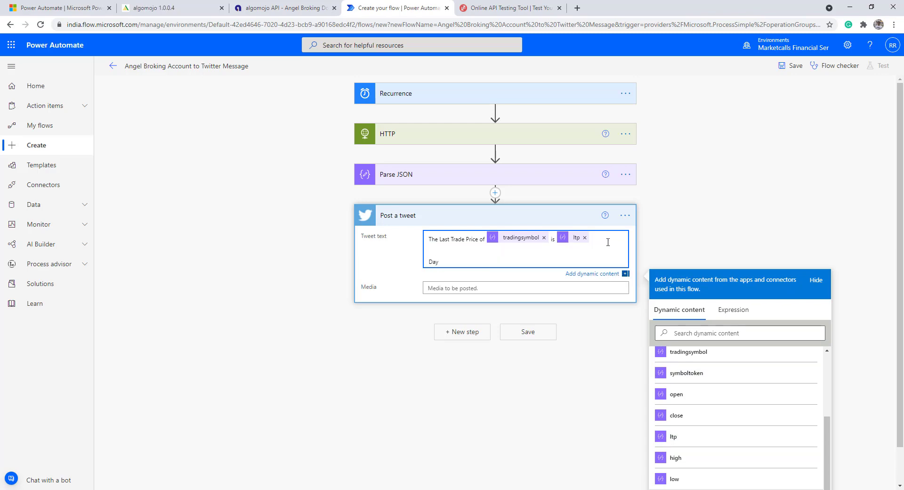
type("Day High :")
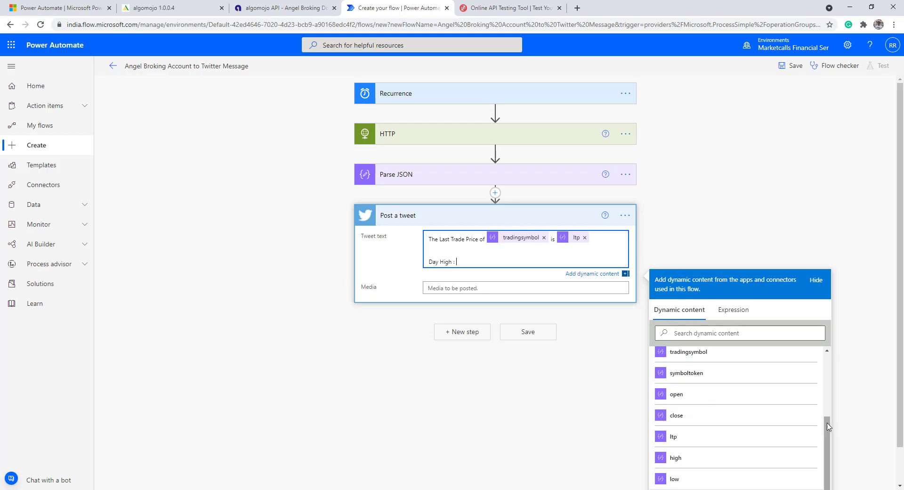
left_click(830, 437)
left_click(703, 461)
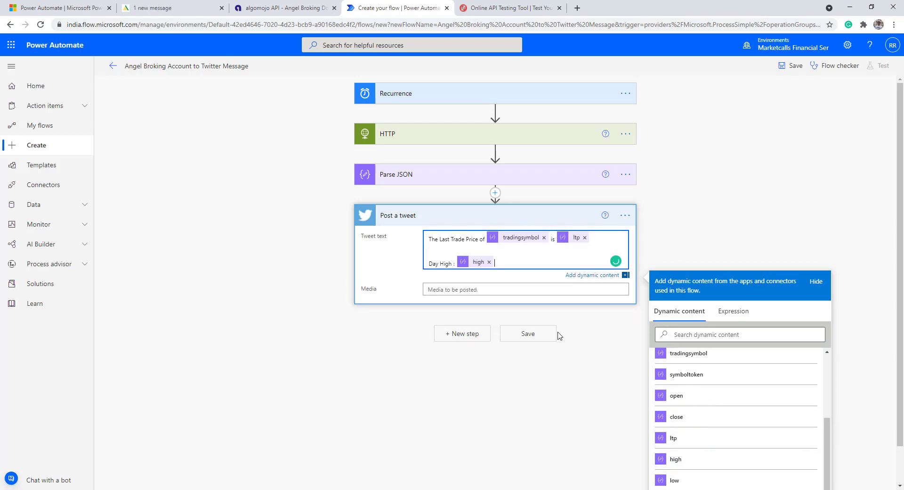
key("Return")
type("Da")
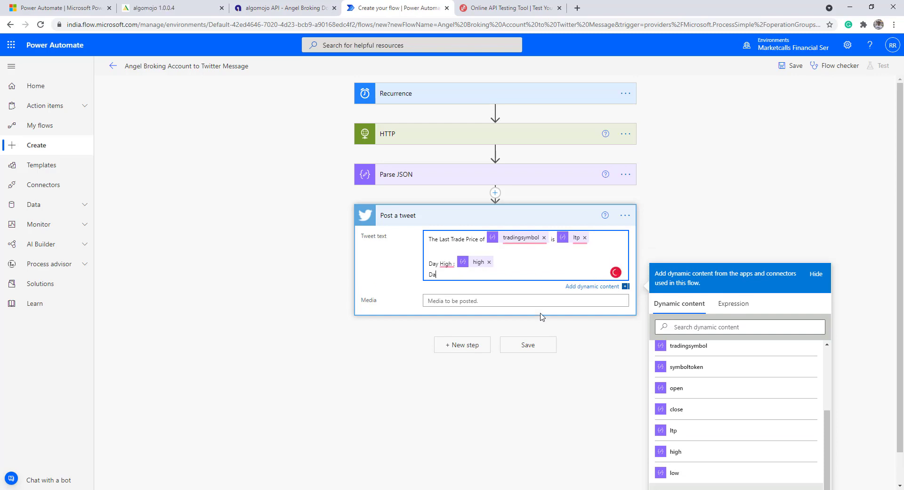
type("y Low :")
left_click(686, 472)
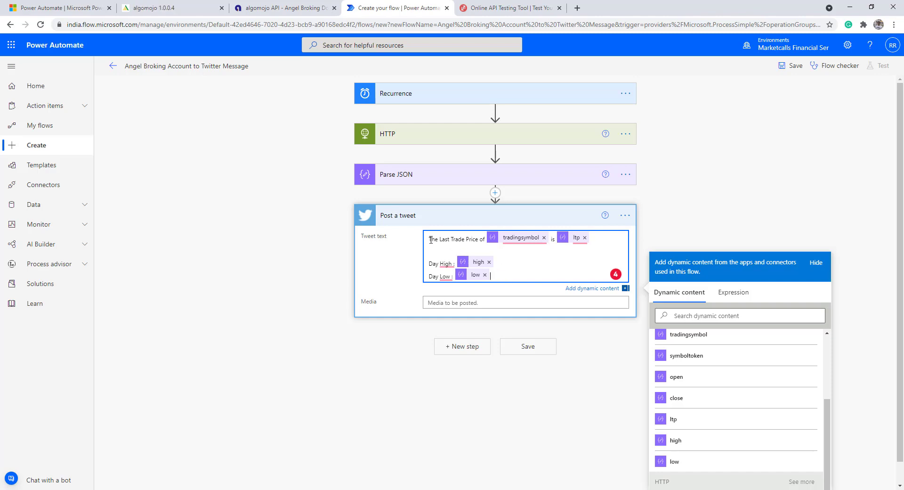
left_click_drag(430, 240, 505, 275)
left_click(519, 277)
left_click(668, 194)
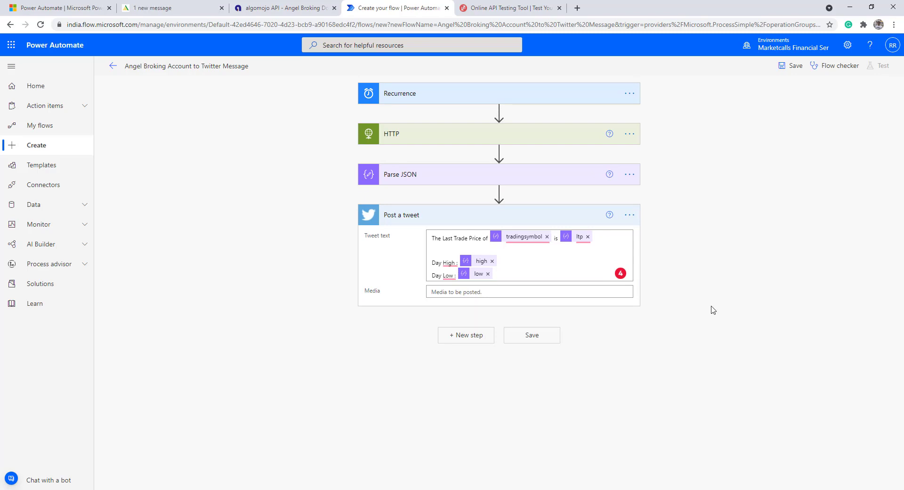
Save the flow and expand the HTTP and Parse JSON steps to review their settings
left_click(788, 70)
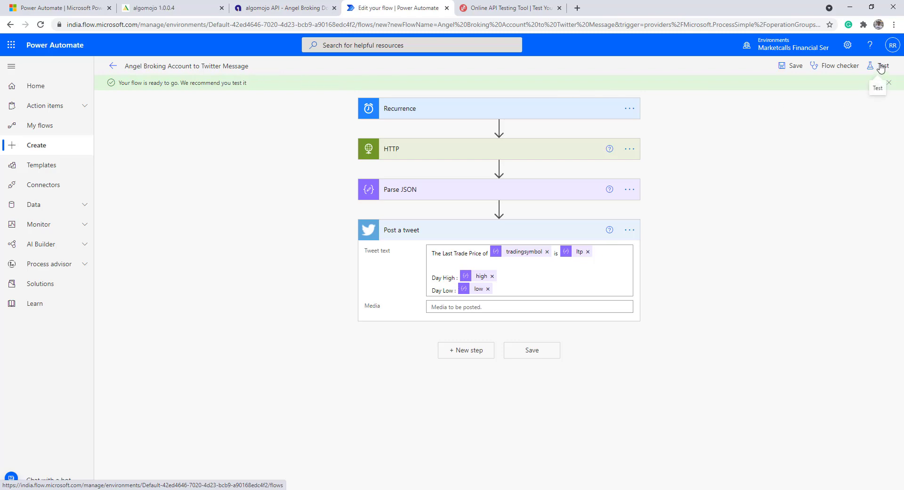
left_click(515, 148)
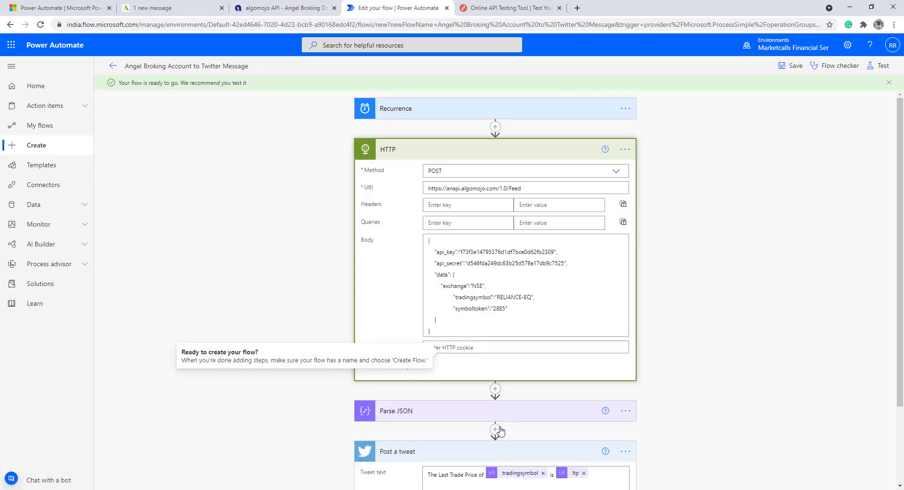
left_click(496, 415)
scroll(683, 277, "down", 5)
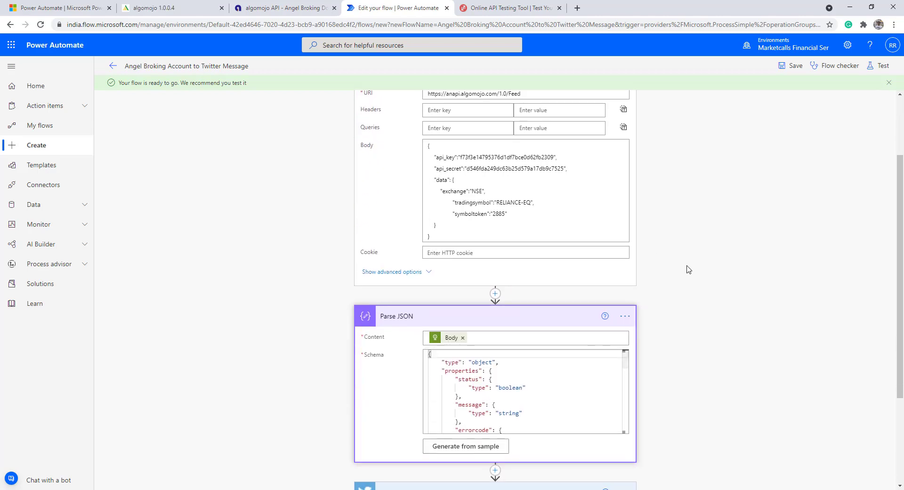
scroll(688, 264, "up", 4)
scroll(690, 262, "up", 1)
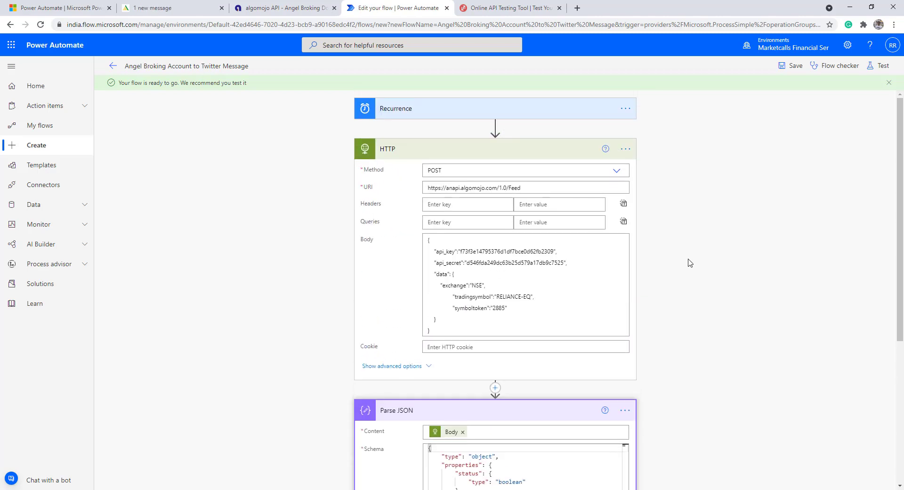
Run a manual test of the flow, then open a new browser tab
left_click(884, 69)
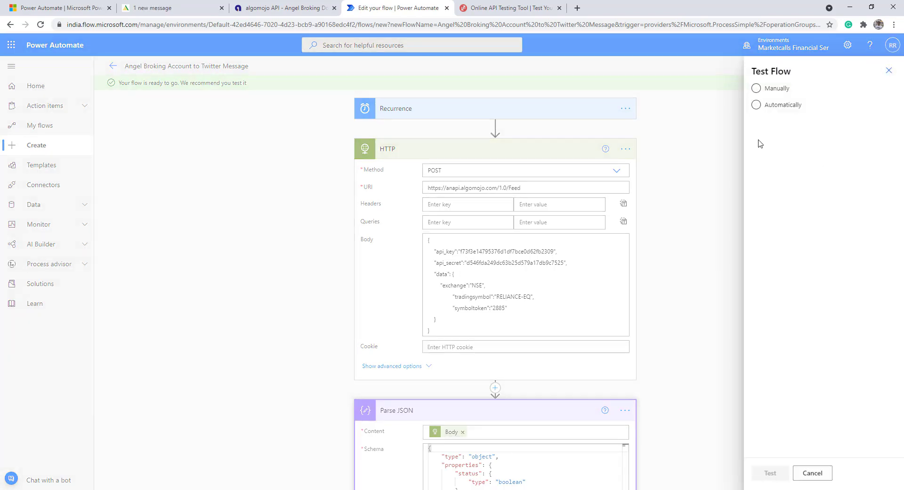
left_click(767, 94)
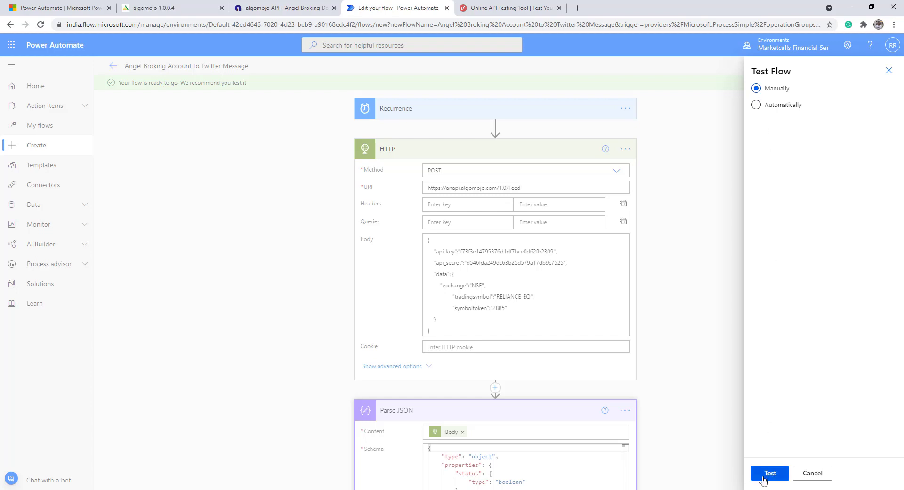
left_click(764, 475)
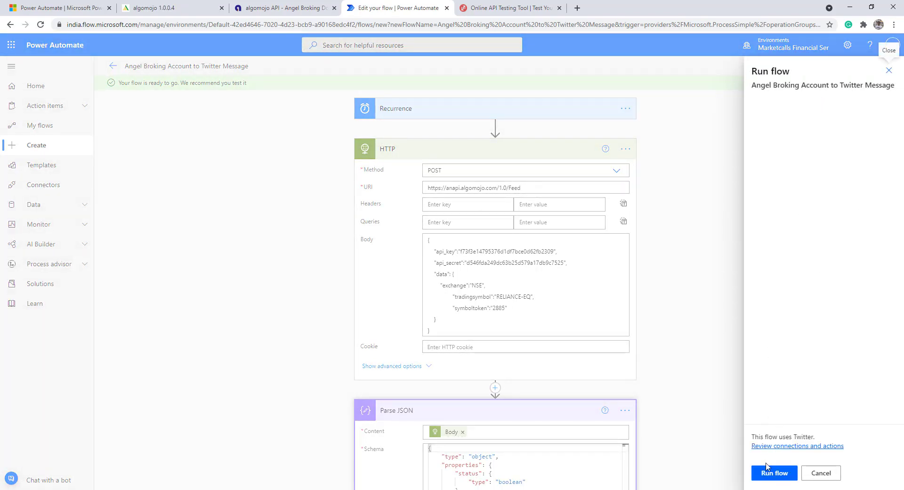
left_click(766, 476)
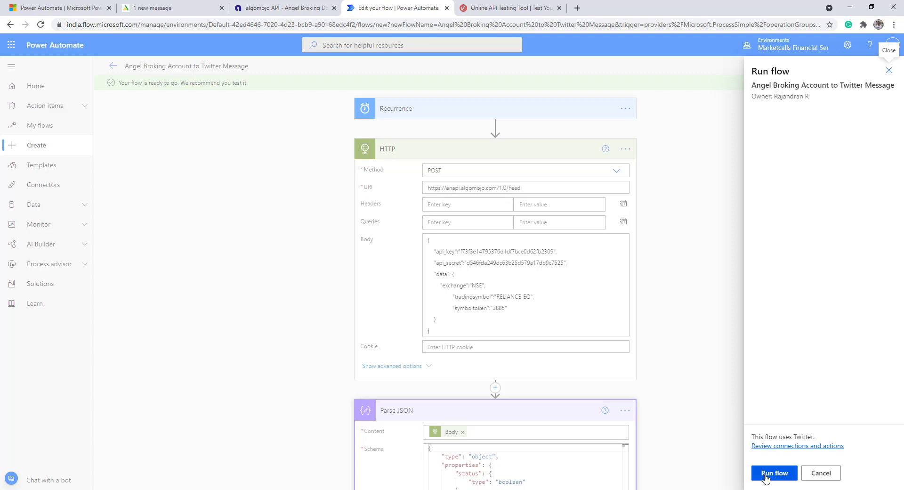
left_click(767, 476)
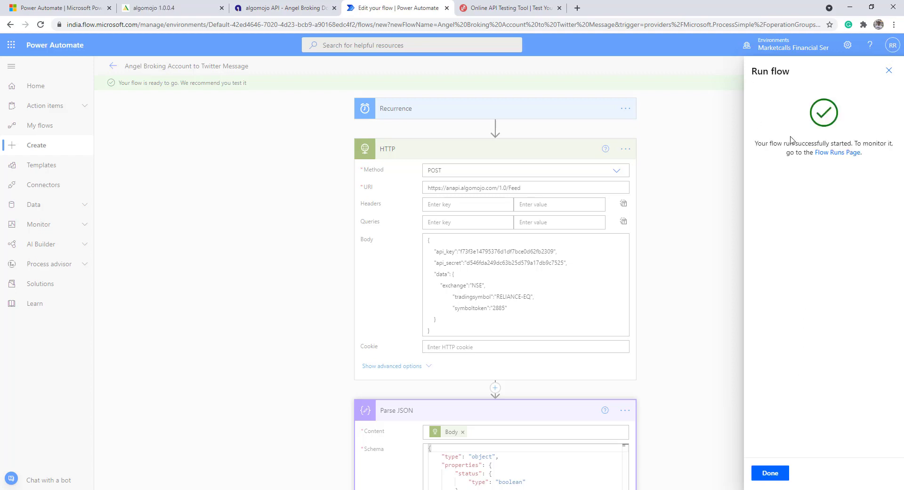
left_click(576, 8)
Load twitter.com to confirm the tweet RELIANCE-EQ 2370.4, high 2393, low 2367, then return to the flow
type("twitter.com")
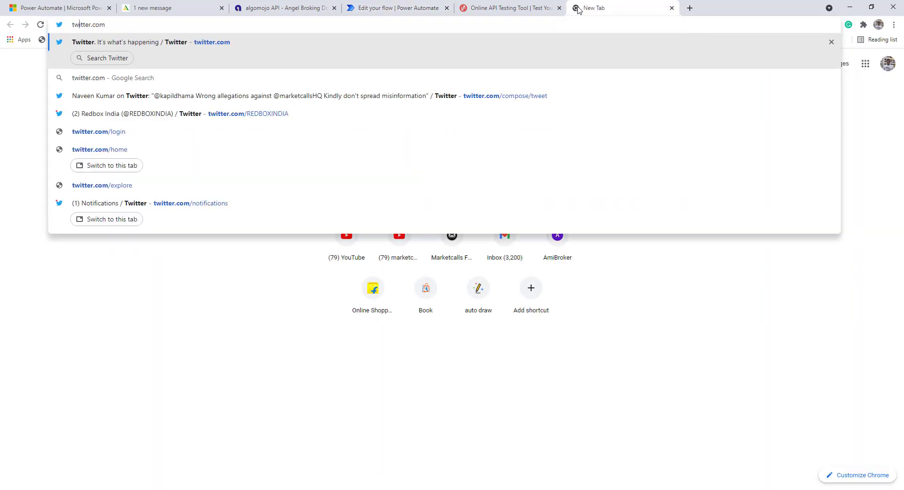
key("Return")
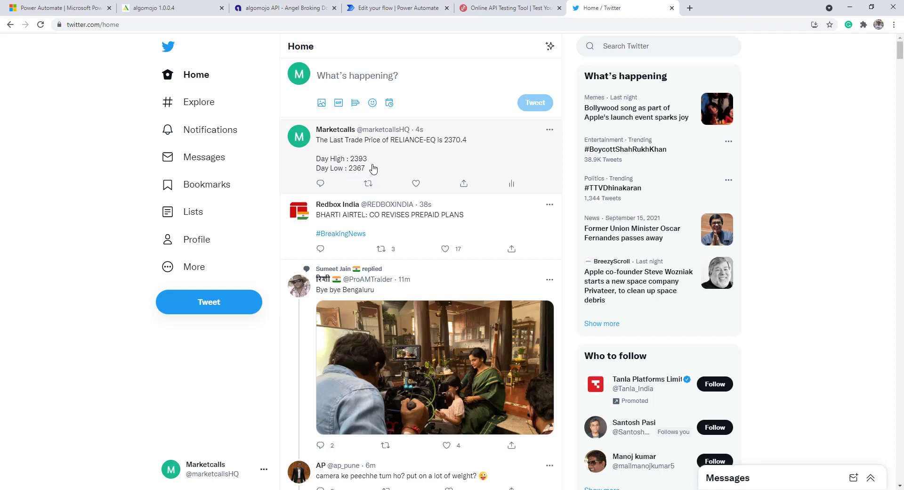
left_click(399, 9)
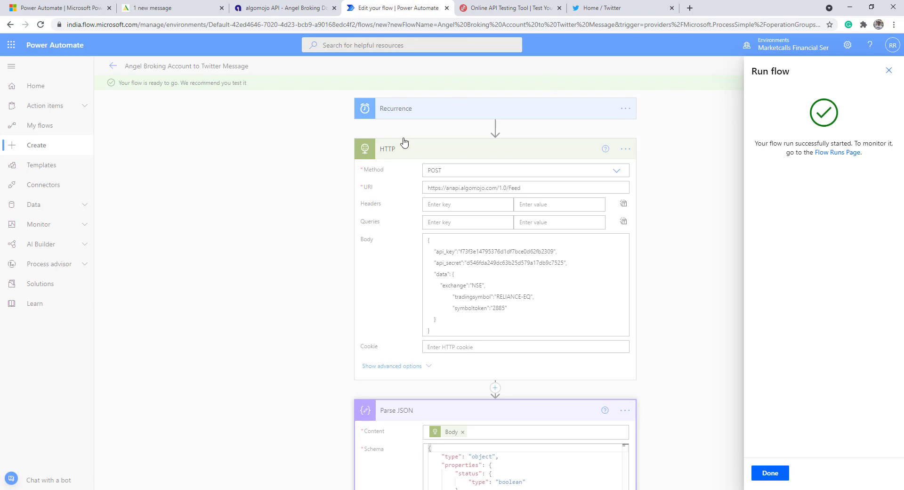
Open the Angel Broking Account to Twitter Message flow's details, then view Power Automate pricing
left_click(770, 473)
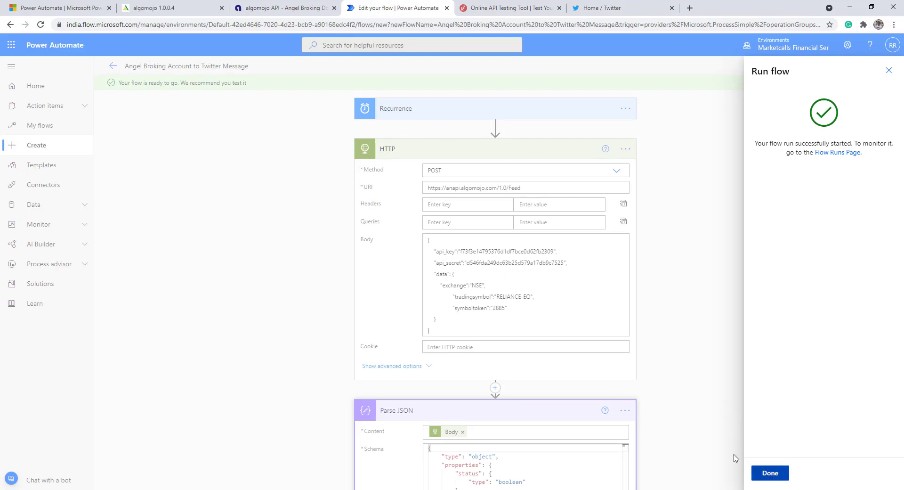
left_click(41, 126)
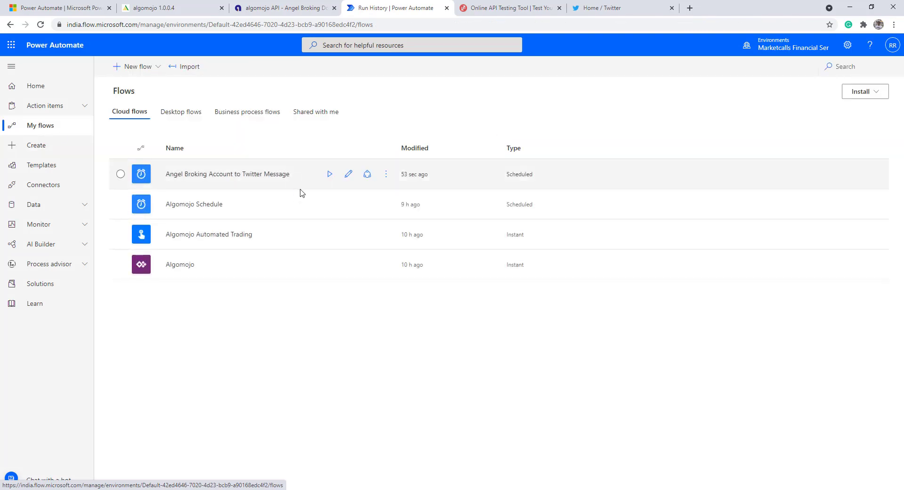
left_click(255, 177)
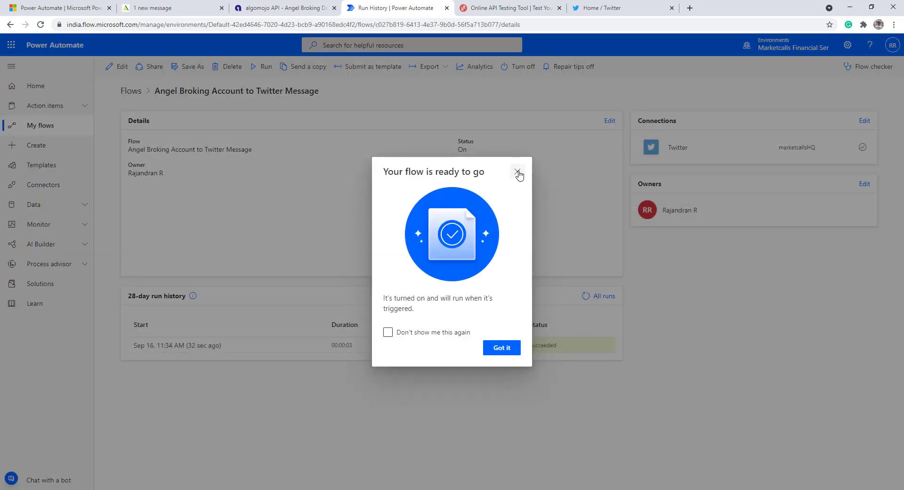
left_click(517, 172)
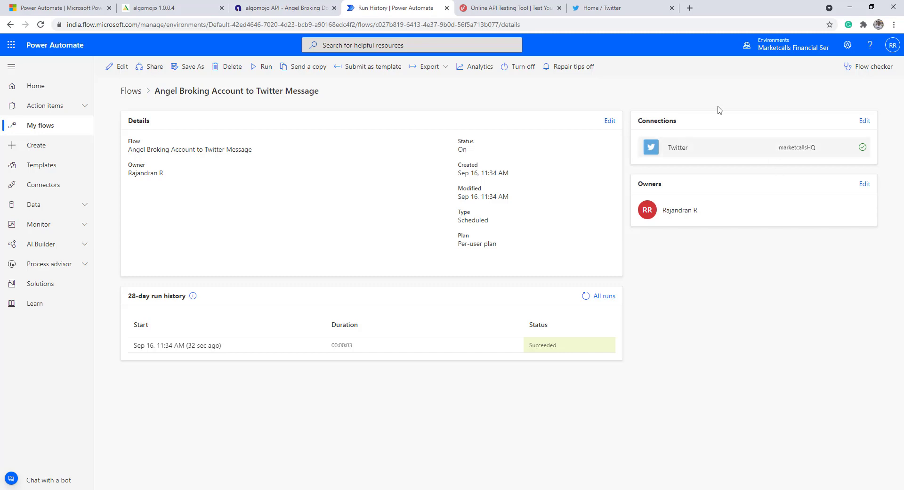
left_click(79, 8)
left_click(334, 48)
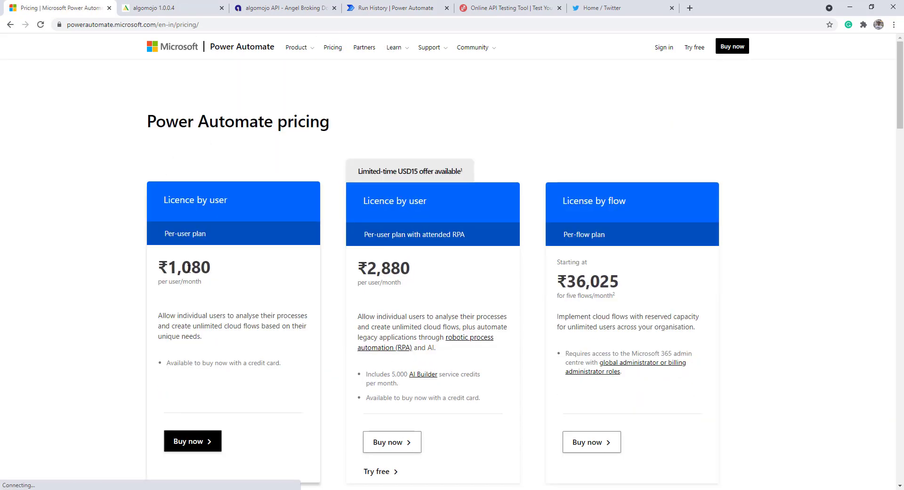
Navigate from the pricing page to the Power Automate home page and scroll through it
left_click_drag(164, 267, 207, 283)
left_click(244, 286)
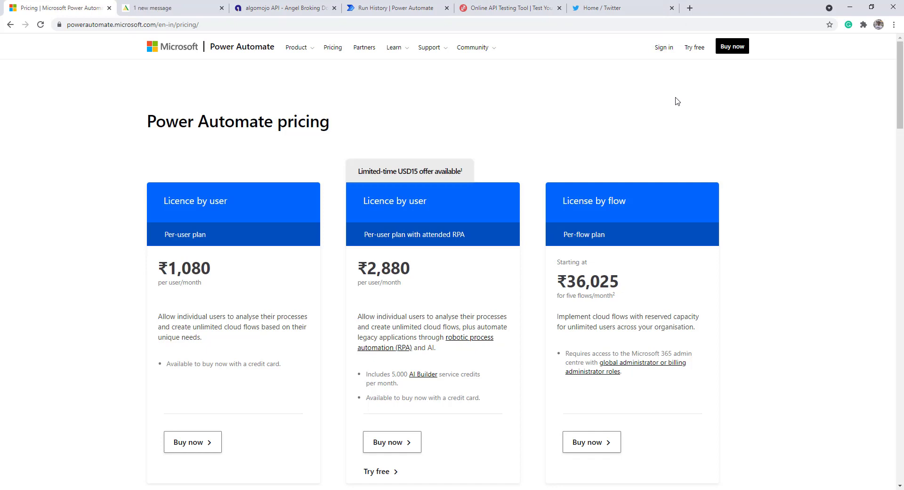
left_click(187, 49)
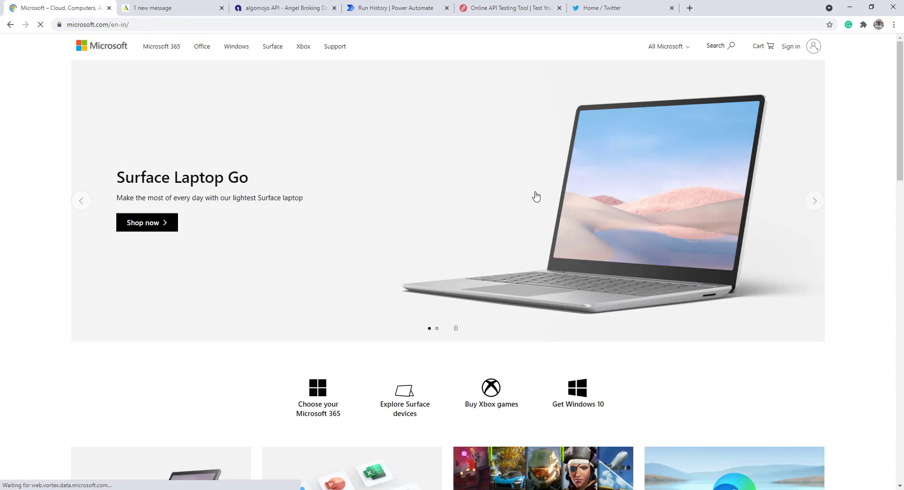
left_click(10, 25)
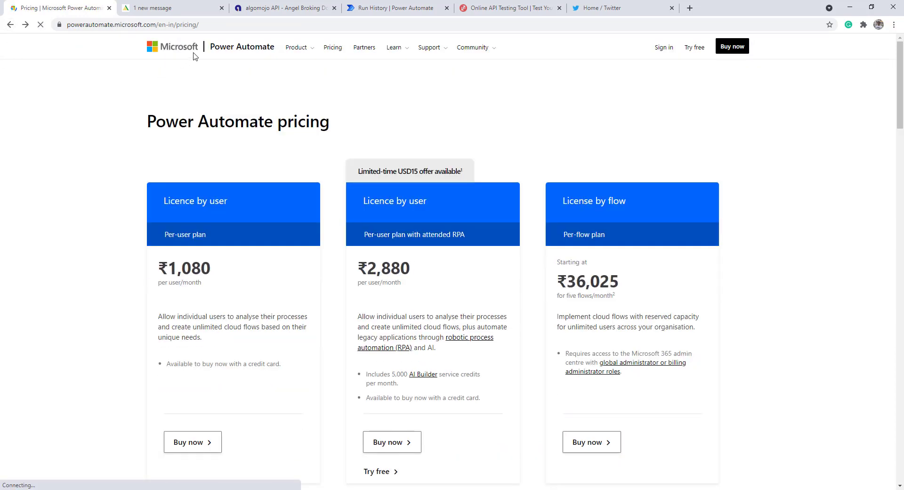
left_click(226, 48)
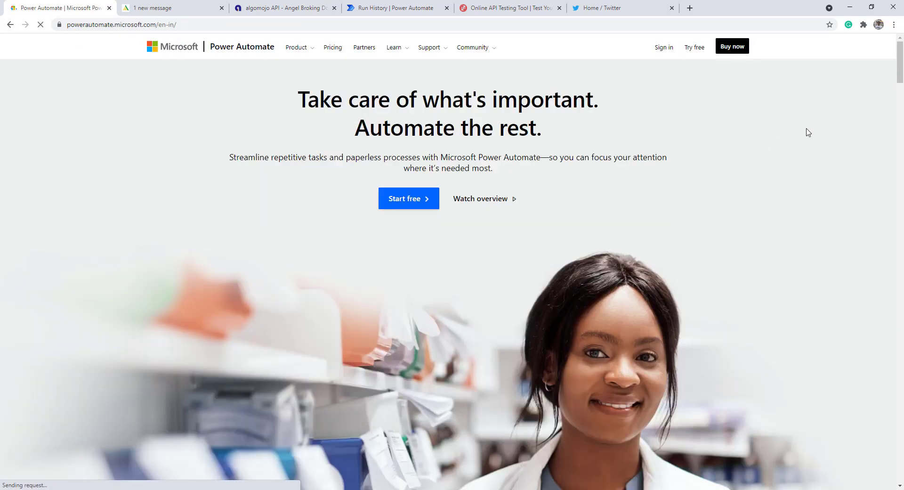
left_click_drag(897, 62, 896, 113)
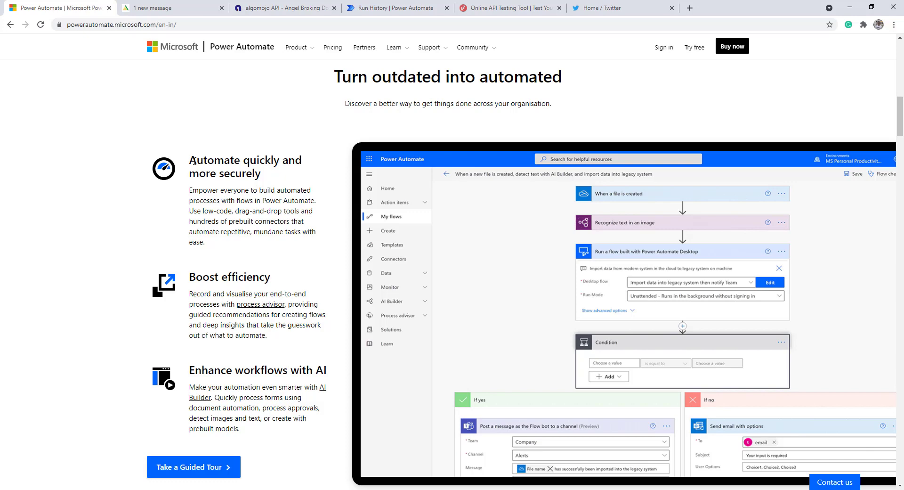
scroll(218, 87, "up", 10)
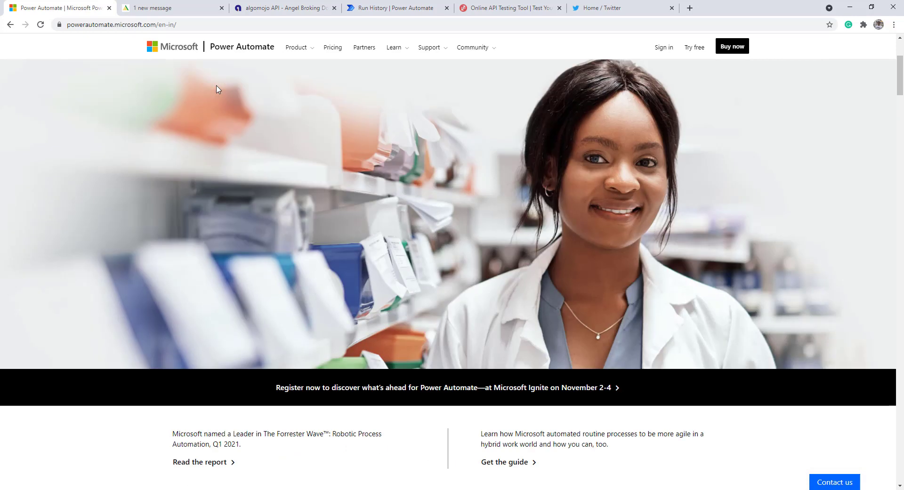